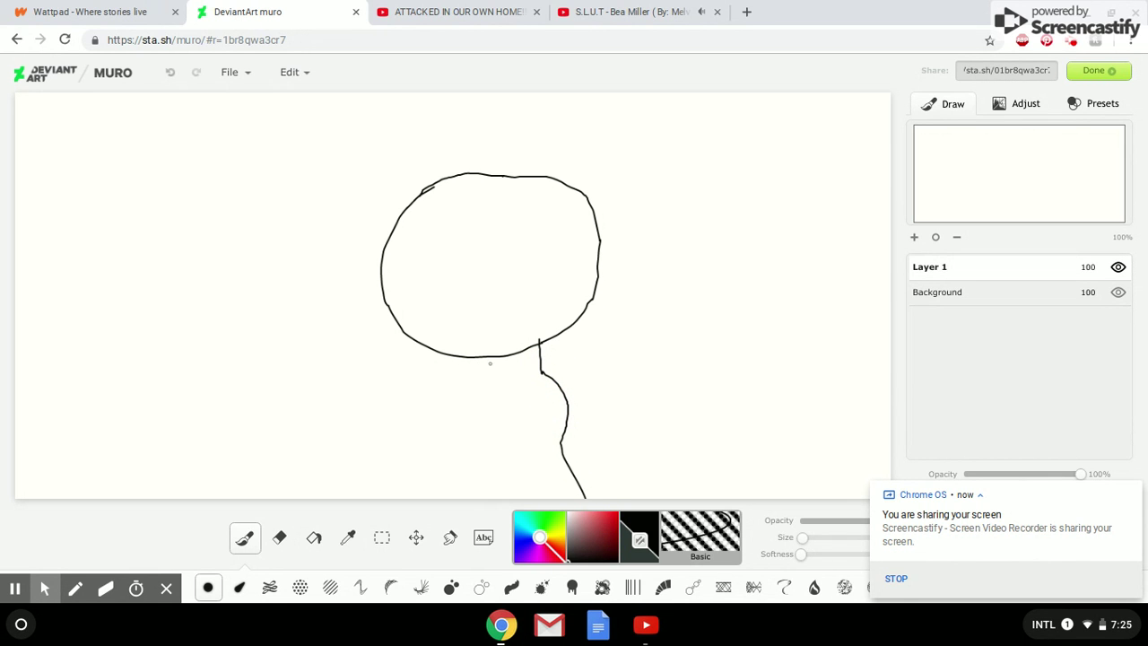
# Draw the second wavy side of the body and long jagged hair with a spiky fringe around the head.
pyautogui.moveTo(493, 354)
pyautogui.mouseDown()
pyautogui.moveTo(503, 381)
pyautogui.moveTo(489, 430)
pyautogui.moveTo(524, 468)
pyautogui.moveTo(521, 523)
pyautogui.mouseUp()
pyautogui.click(170, 72)
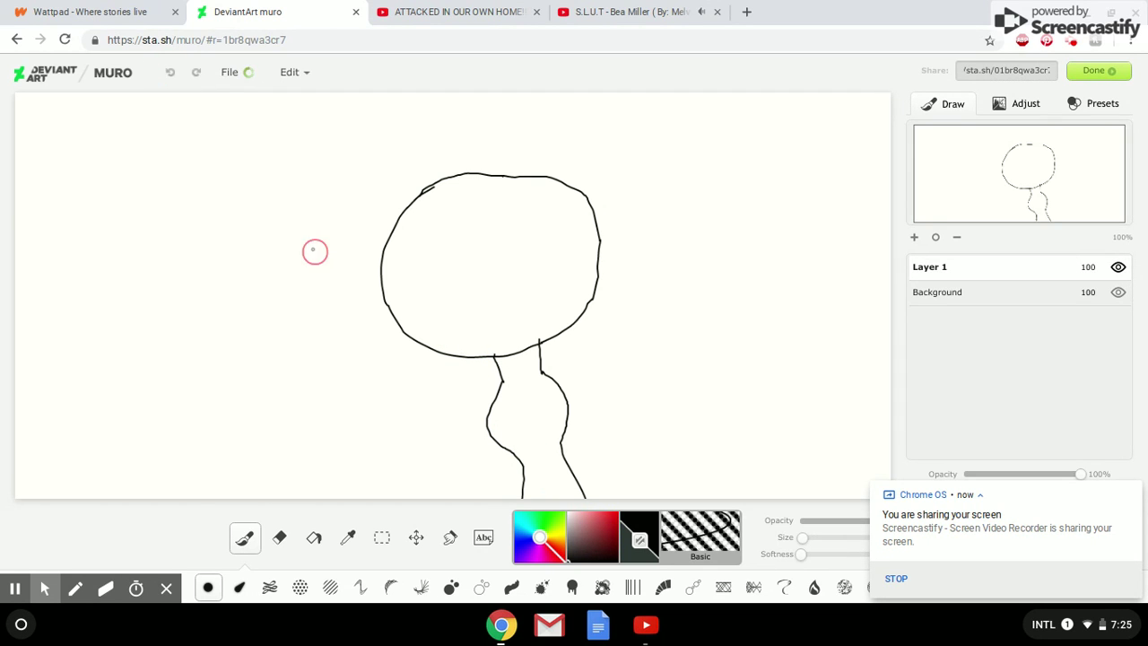
pyautogui.moveTo(378, 264)
pyautogui.mouseDown()
pyautogui.moveTo(464, 299)
pyautogui.moveTo(454, 262)
pyautogui.moveTo(554, 297)
pyautogui.moveTo(537, 248)
pyautogui.moveTo(582, 248)
pyautogui.moveTo(621, 266)
pyautogui.moveTo(627, 237)
pyautogui.moveTo(611, 205)
pyautogui.moveTo(636, 185)
pyautogui.moveTo(539, 153)
pyautogui.moveTo(541, 135)
pyautogui.moveTo(435, 145)
pyautogui.moveTo(391, 180)
pyautogui.moveTo(394, 161)
pyautogui.moveTo(367, 201)
pyautogui.moveTo(341, 302)
pyautogui.moveTo(353, 362)
pyautogui.moveTo(420, 434)
pyautogui.moveTo(415, 396)
pyautogui.moveTo(438, 439)
pyautogui.moveTo(500, 489)
pyautogui.moveTo(493, 464)
pyautogui.moveTo(530, 507)
pyautogui.mouseUp()
pyautogui.moveTo(621, 259)
pyautogui.mouseDown()
pyautogui.moveTo(708, 328)
pyautogui.moveTo(728, 359)
pyautogui.moveTo(695, 338)
pyautogui.moveTo(760, 388)
pyautogui.moveTo(778, 418)
pyautogui.moveTo(741, 395)
pyautogui.moveTo(768, 425)
pyautogui.moveTo(805, 438)
pyautogui.moveTo(764, 460)
pyautogui.moveTo(716, 464)
pyautogui.moveTo(769, 521)
pyautogui.mouseUp()
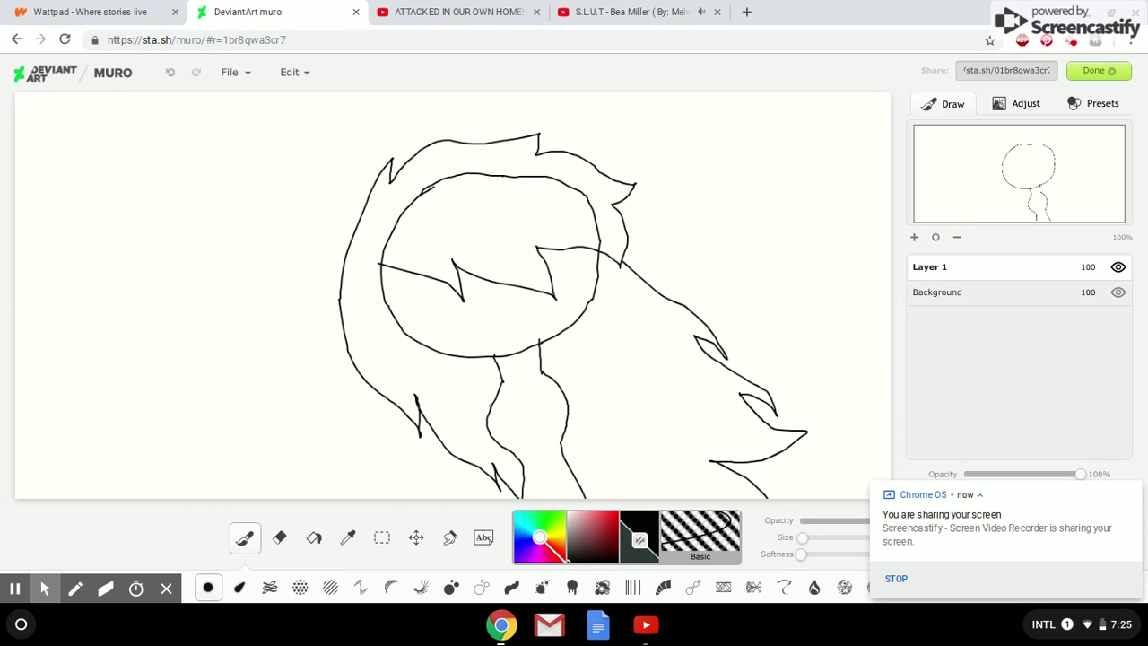
# Try to draw a bent arm reaching from the body up to the hair side of the face, undoing each attempt.
pyautogui.moveTo(492, 408)
pyautogui.mouseDown()
pyautogui.moveTo(445, 404)
pyautogui.moveTo(367, 329)
pyautogui.moveTo(391, 272)
pyautogui.mouseUp()
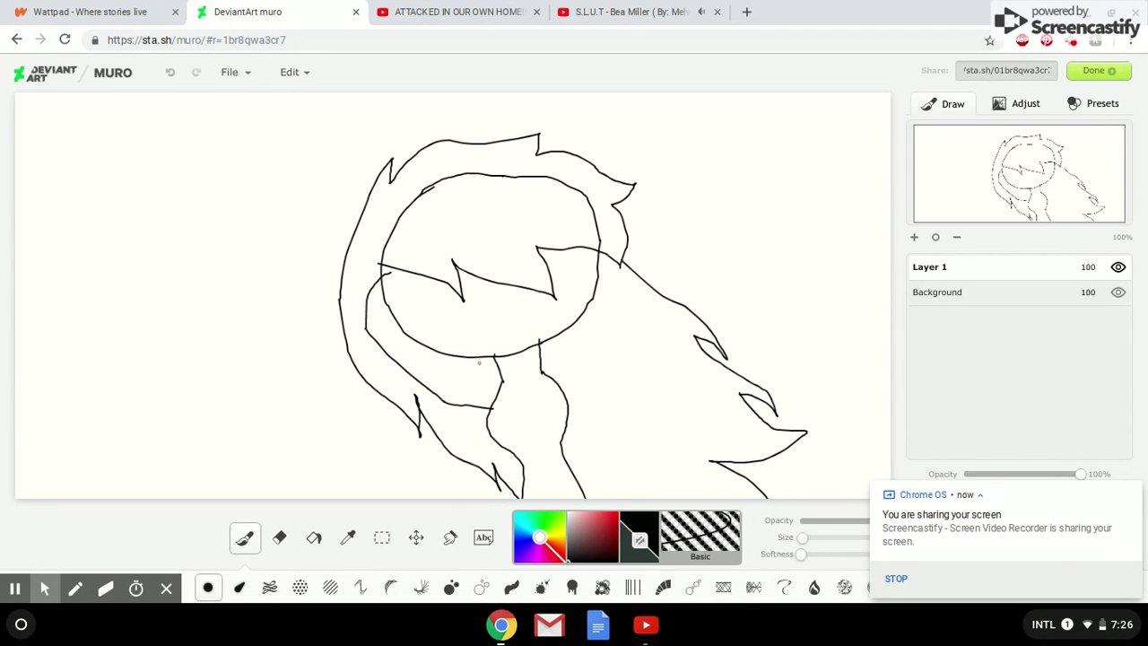
pyautogui.moveTo(457, 356)
pyautogui.mouseDown()
pyautogui.moveTo(451, 379)
pyautogui.moveTo(421, 345)
pyautogui.mouseUp()
pyautogui.click(170, 72)
pyautogui.click(170, 73)
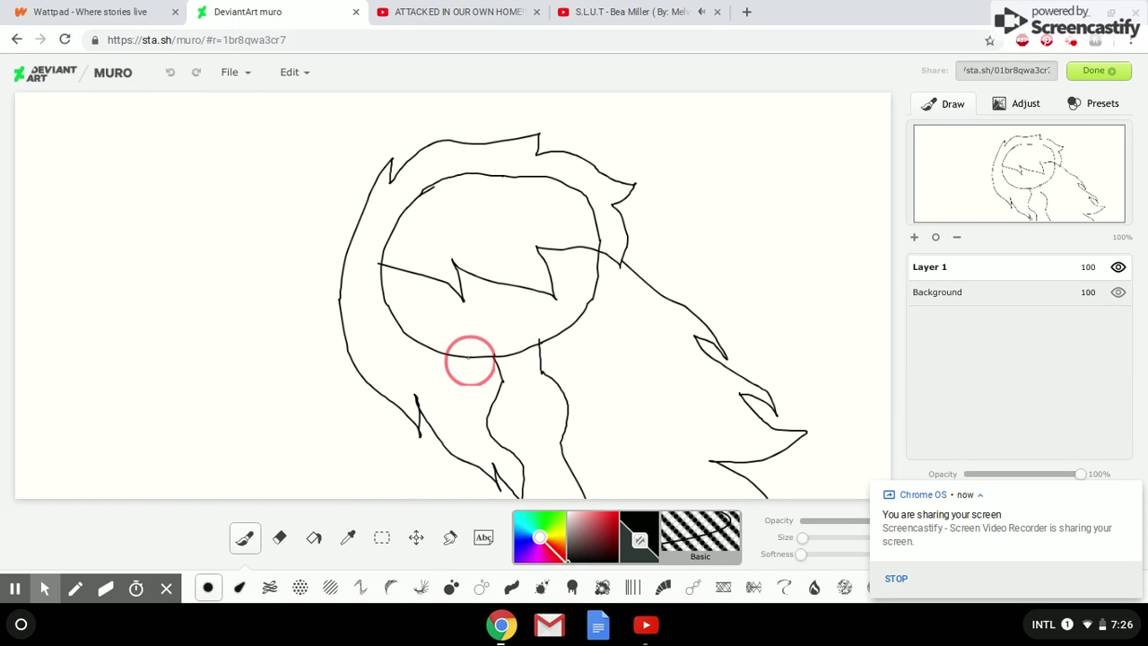
pyautogui.moveTo(468, 357)
pyautogui.mouseDown()
pyautogui.moveTo(459, 416)
pyautogui.moveTo(419, 411)
pyautogui.moveTo(392, 395)
pyautogui.moveTo(400, 315)
pyautogui.mouseUp()
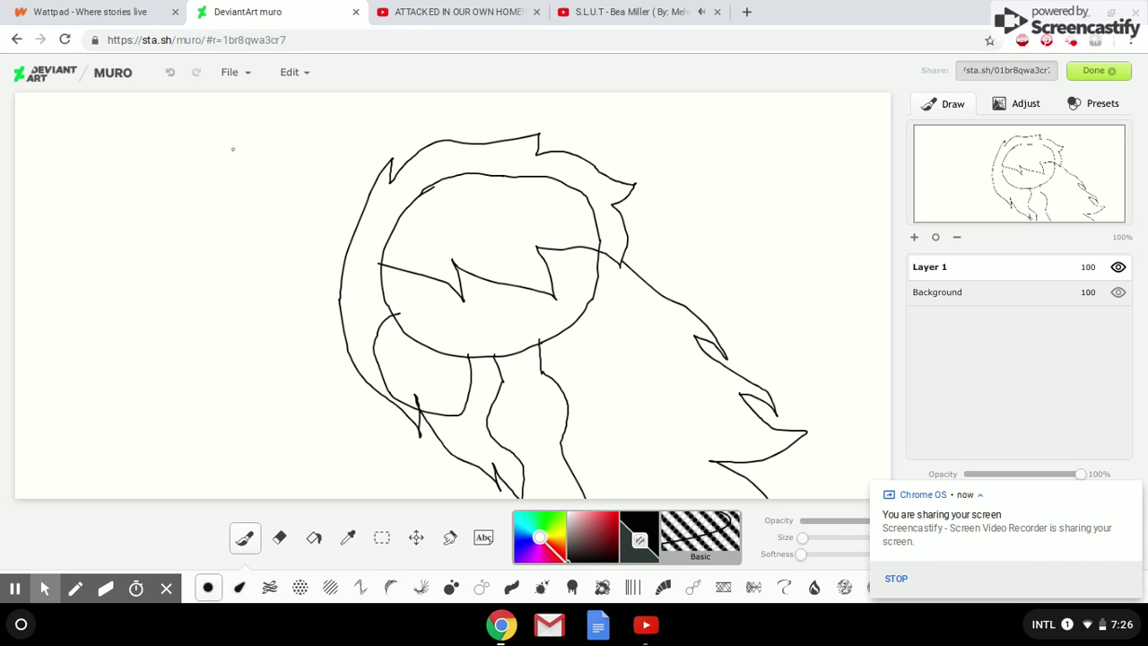
pyautogui.click(175, 74)
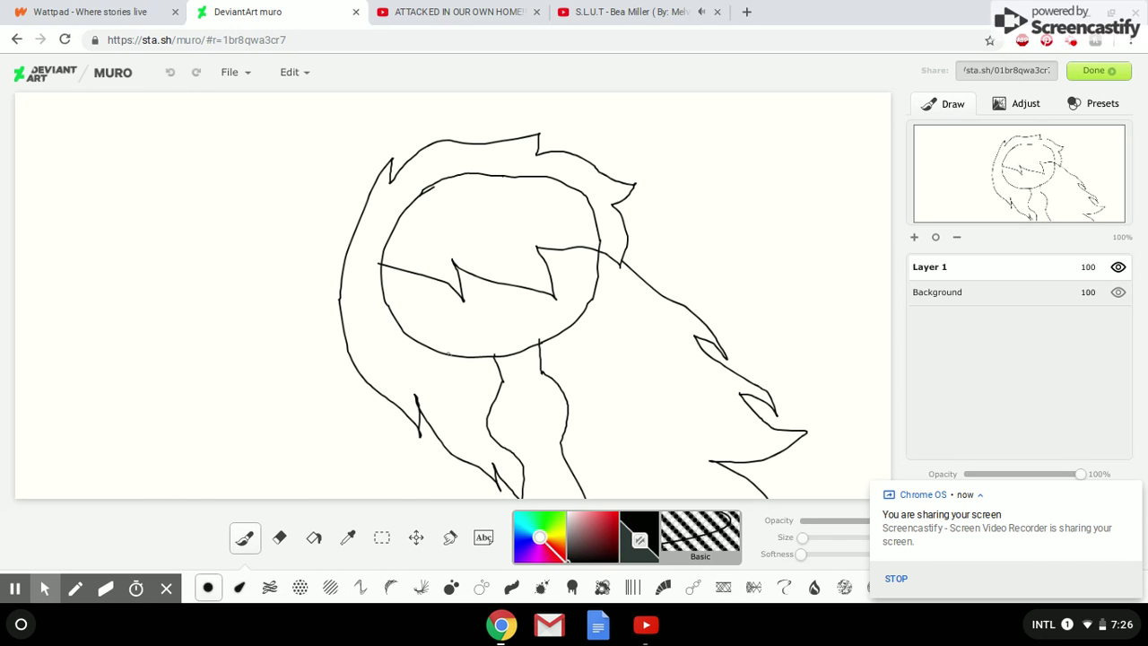
# Draw one arm as a straight line down from the chin and the other bent outward beside the body.
pyautogui.moveTo(455, 353); pyautogui.dragTo(486, 499)
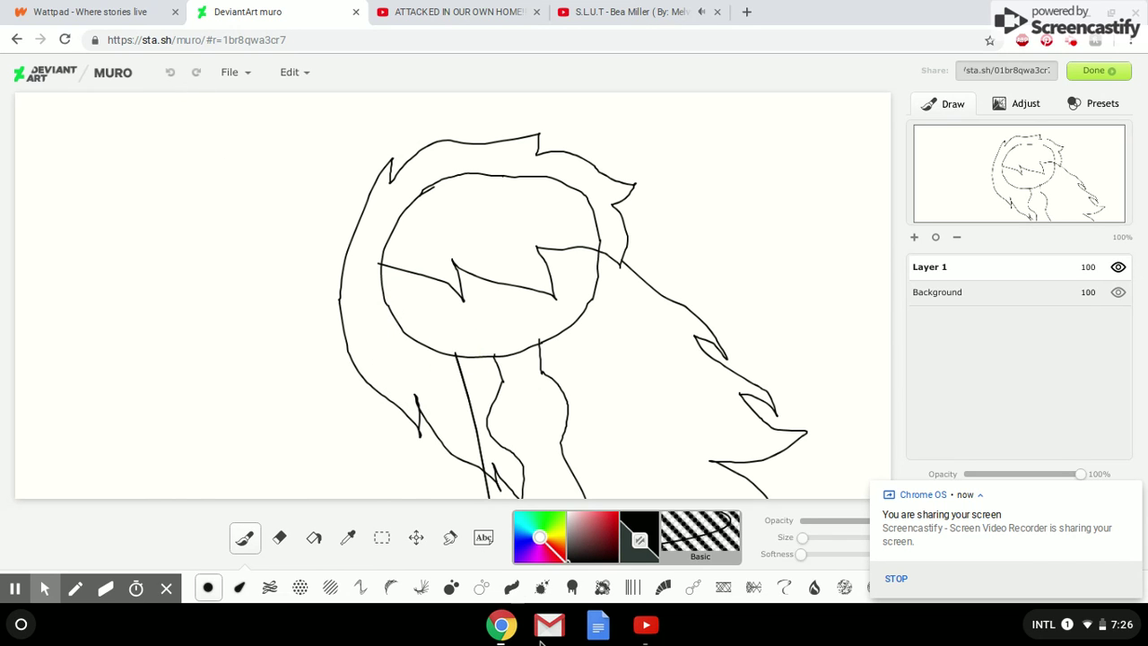
pyautogui.click(567, 332)
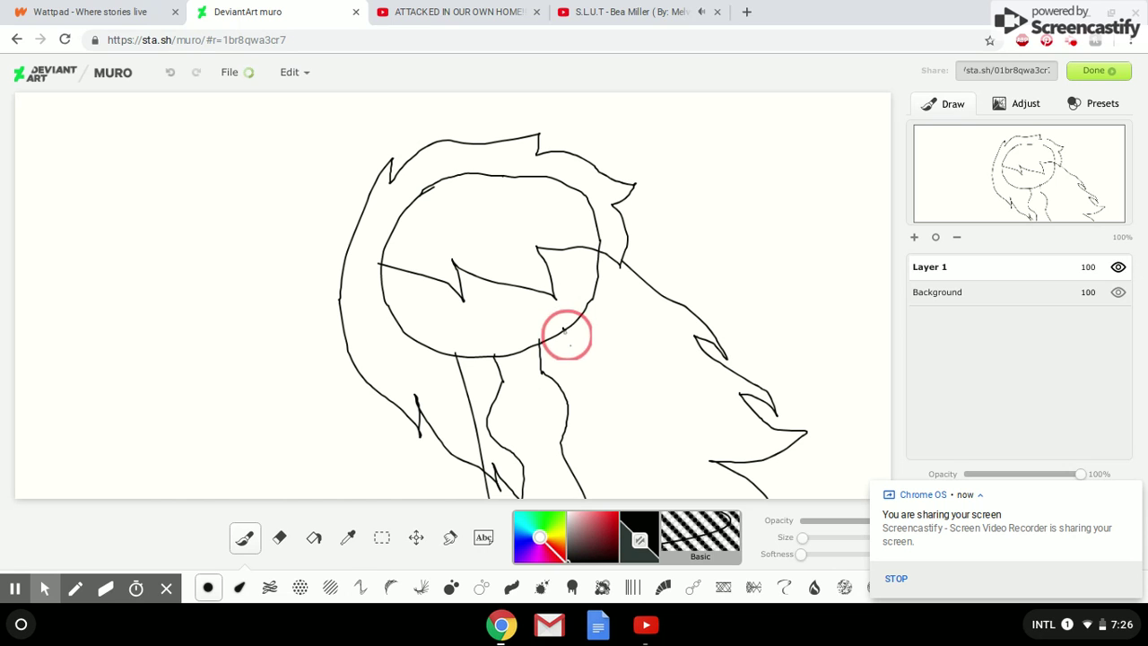
pyautogui.moveTo(567, 331)
pyautogui.mouseDown()
pyautogui.moveTo(595, 414)
pyautogui.moveTo(648, 348)
pyautogui.moveTo(673, 349)
pyautogui.moveTo(676, 389)
pyautogui.moveTo(643, 425)
pyautogui.moveTo(565, 418)
pyautogui.mouseUp()
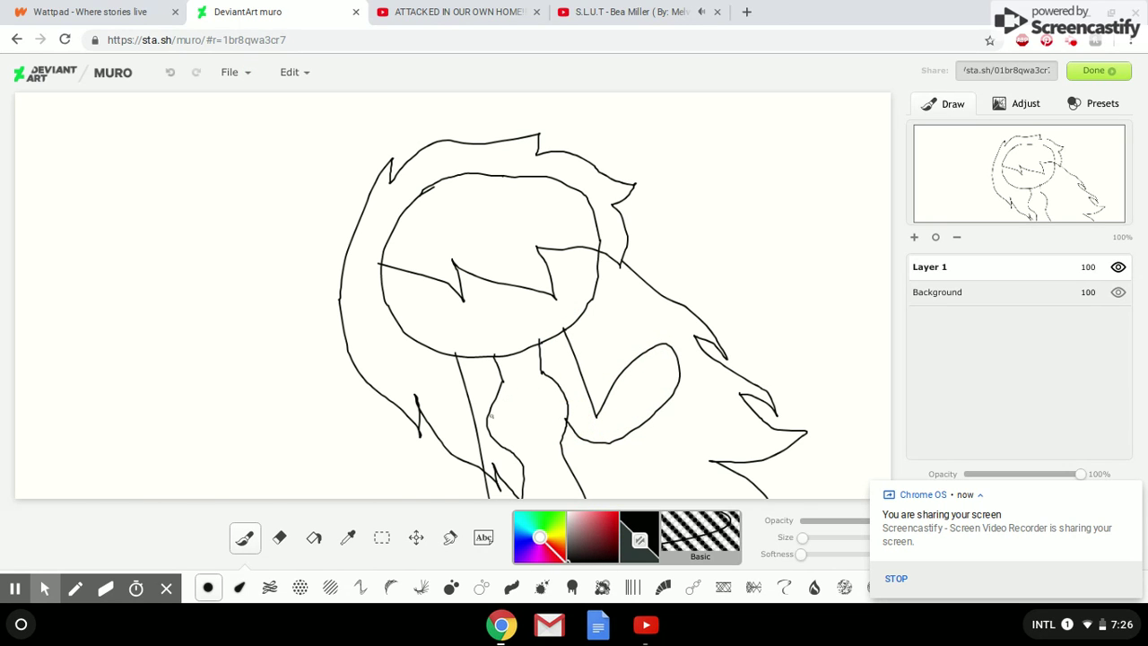
# Draw a curved neckline across the chest and paired band lines at the bent arm's upper part and rounded end.
pyautogui.moveTo(489, 408)
pyautogui.mouseDown()
pyautogui.moveTo(540, 391)
pyautogui.moveTo(572, 402)
pyautogui.moveTo(560, 391)
pyautogui.moveTo(588, 381)
pyautogui.mouseUp()
pyautogui.moveTo(659, 344); pyautogui.dragTo(683, 385)
pyautogui.moveTo(649, 346); pyautogui.dragTo(678, 395)
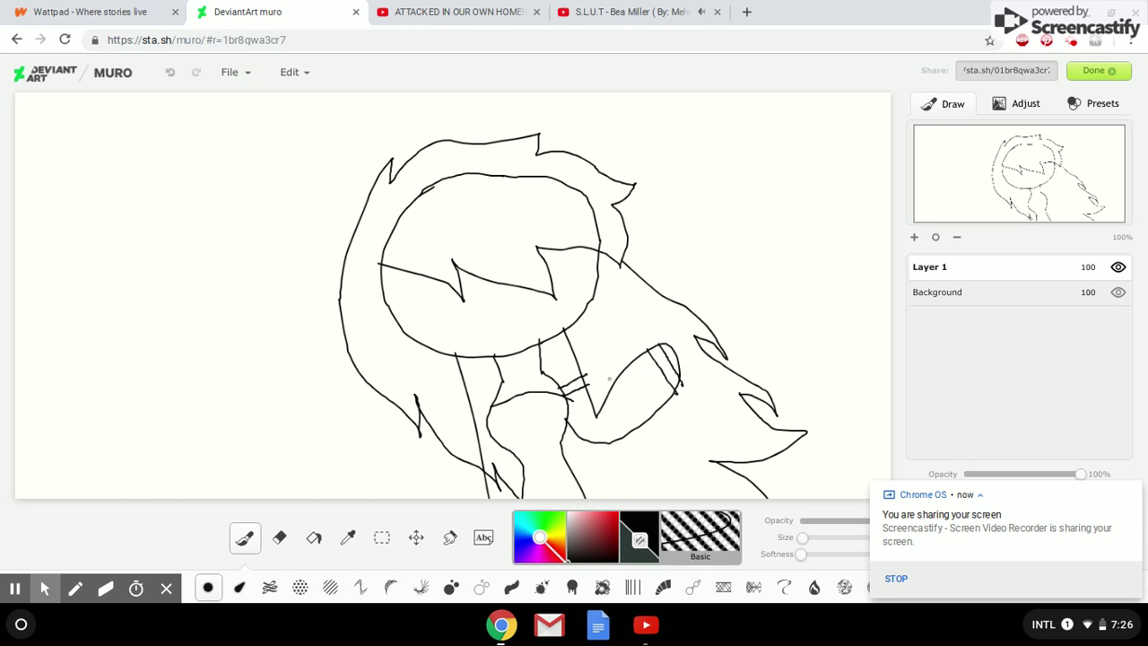
# Try to draw crisscross lacing below the band at the bent arm's rounded end, undoing the unwanted strokes.
pyautogui.moveTo(625, 363); pyautogui.dragTo(674, 404)
pyautogui.moveTo(648, 344); pyautogui.dragTo(640, 419)
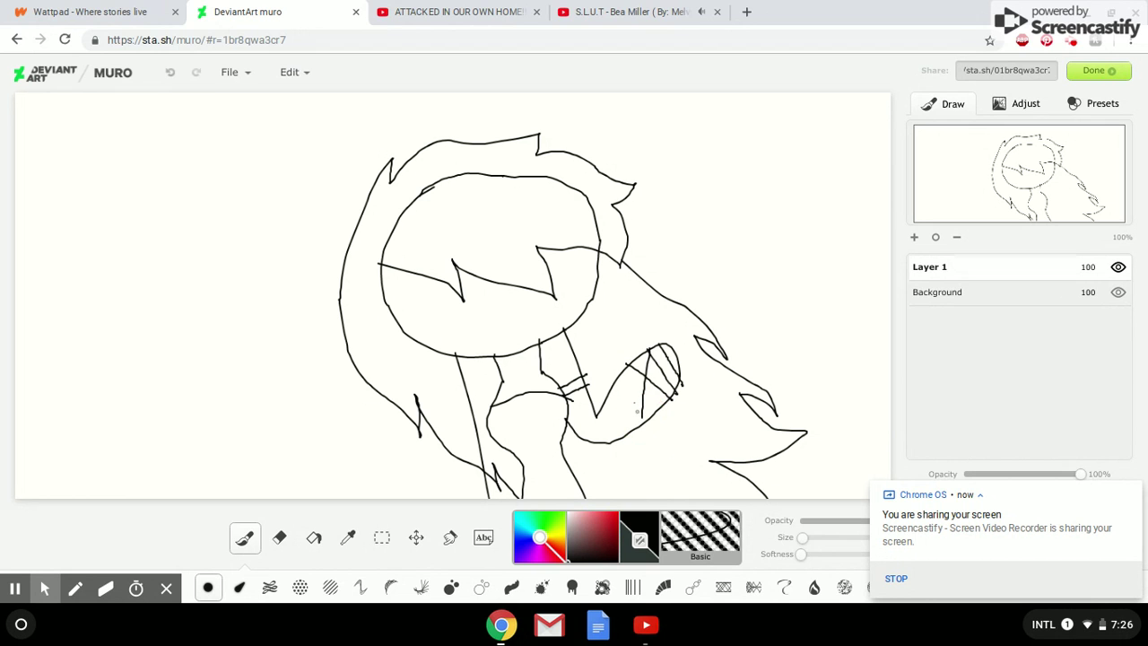
pyautogui.click(169, 76)
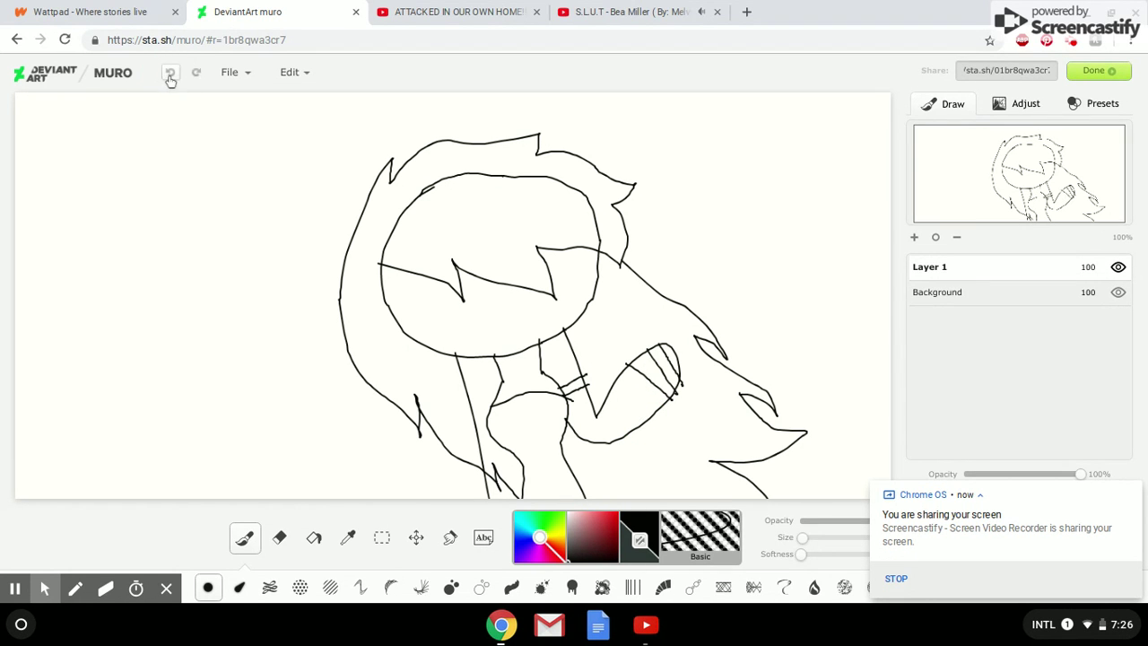
pyautogui.click(170, 79)
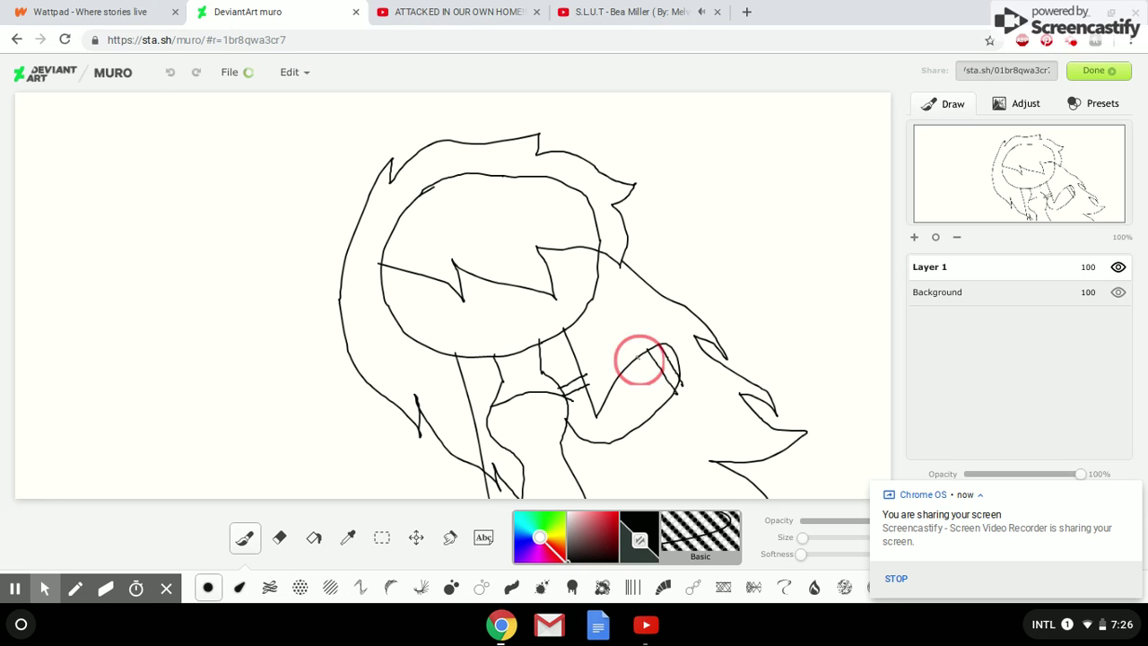
pyautogui.moveTo(638, 358); pyautogui.dragTo(649, 360)
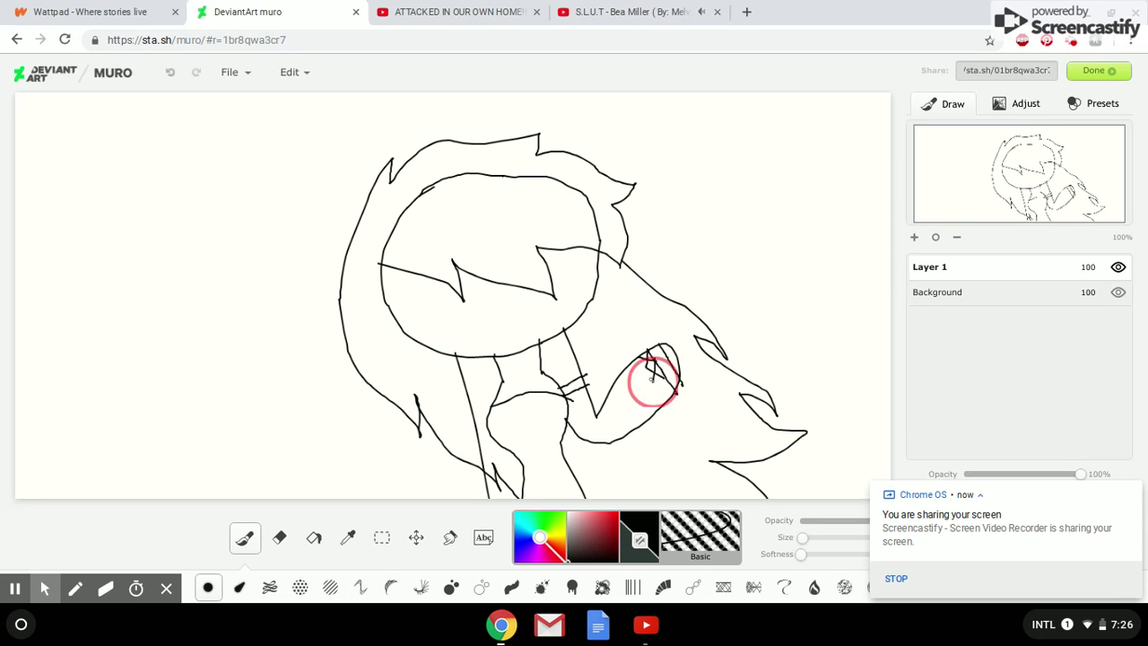
pyautogui.moveTo(653, 381)
pyautogui.mouseDown()
pyautogui.moveTo(682, 395)
pyautogui.moveTo(658, 398)
pyautogui.moveTo(645, 379)
pyautogui.moveTo(654, 371)
pyautogui.moveTo(636, 364)
pyautogui.moveTo(659, 395)
pyautogui.moveTo(640, 385)
pyautogui.moveTo(648, 391)
pyautogui.mouseUp()
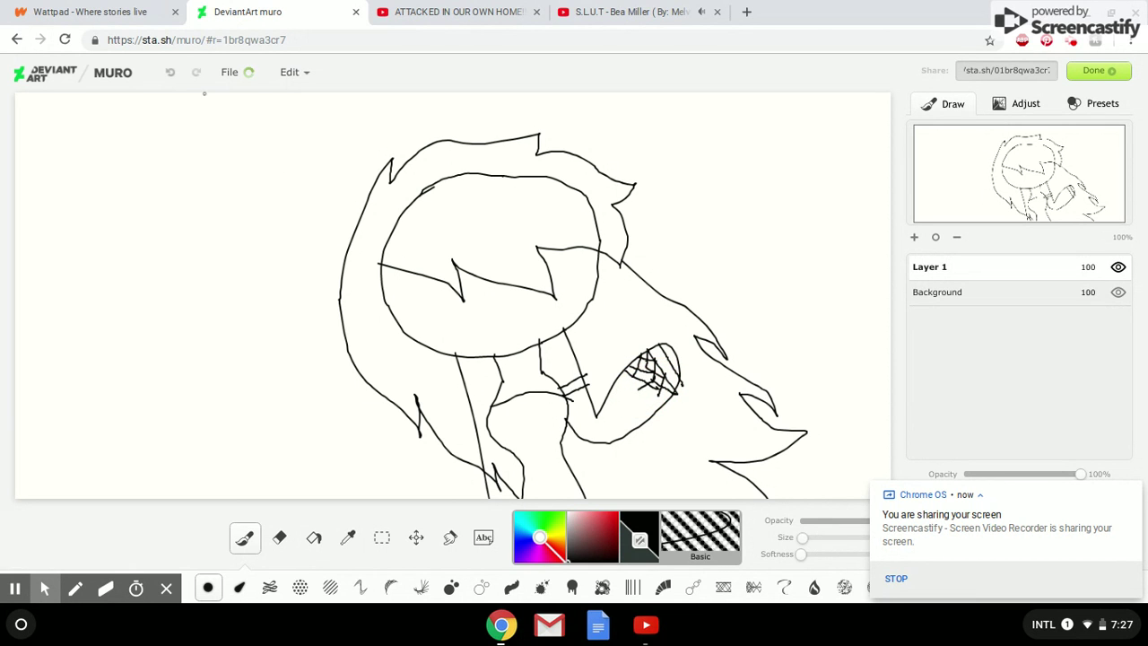
pyautogui.click(171, 74)
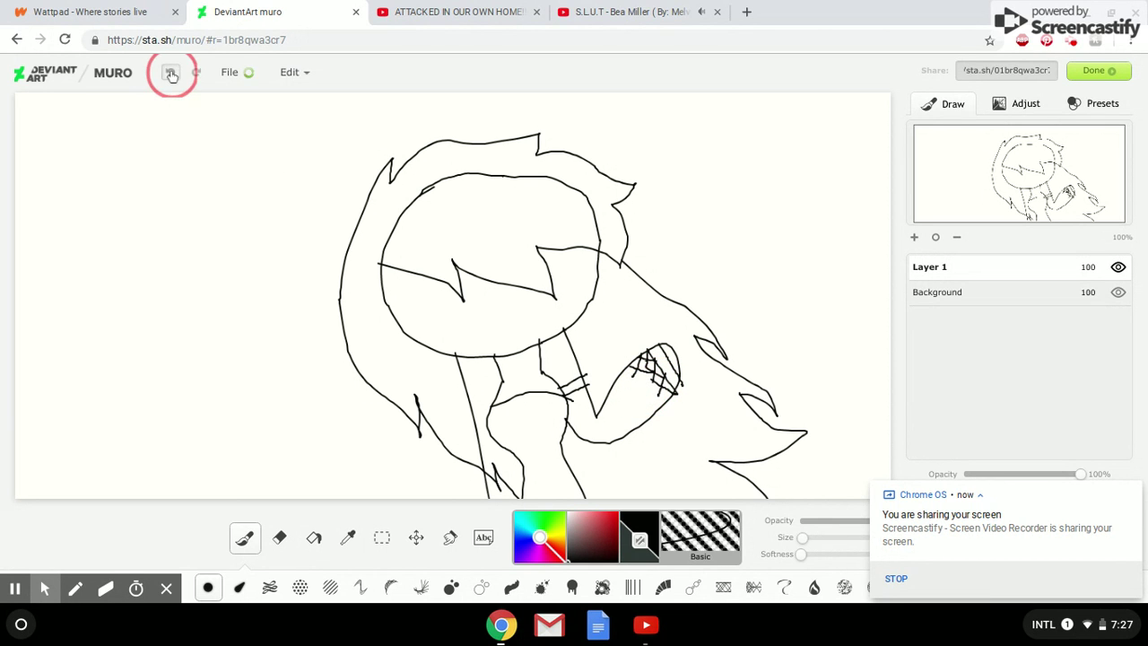
pyautogui.click(171, 74)
pyautogui.click(171, 74)
pyautogui.click(171, 74)
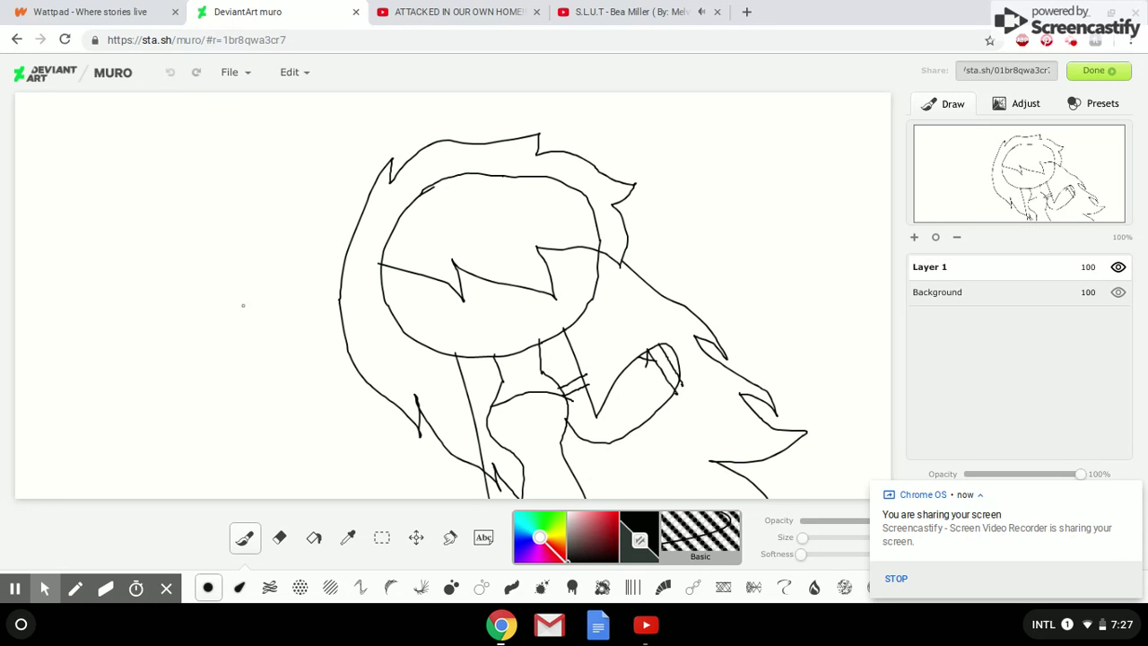
# Erase the leftover crossing strokes beside the band at the bent arm's rounded end with a 9% eraser.
pyautogui.click(280, 535)
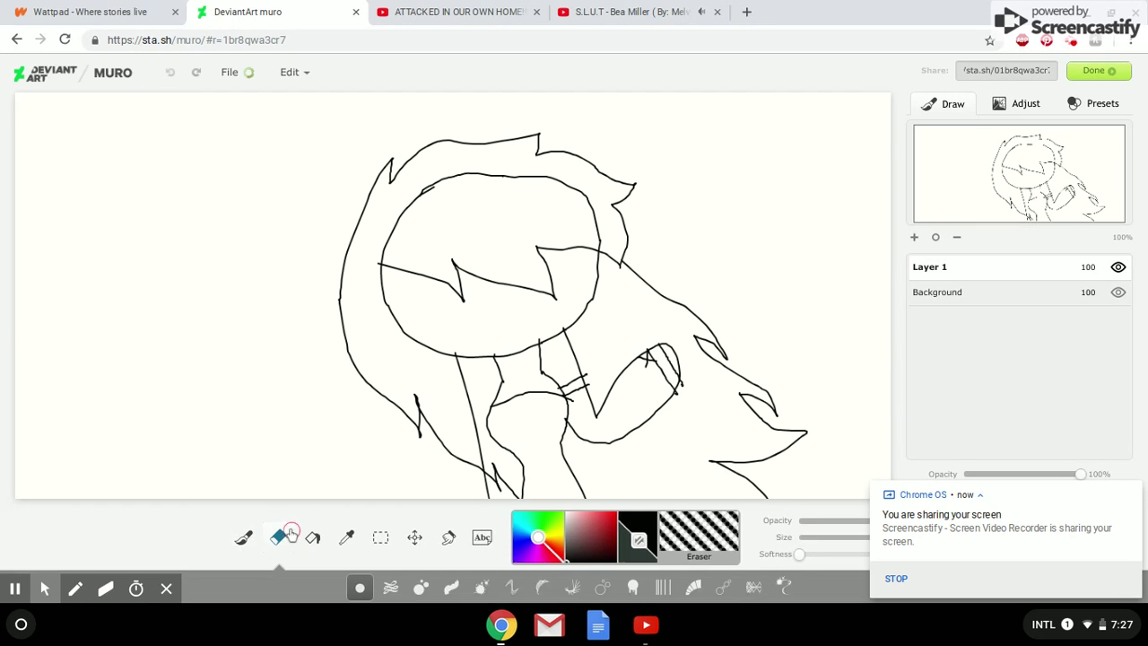
pyautogui.click(812, 538)
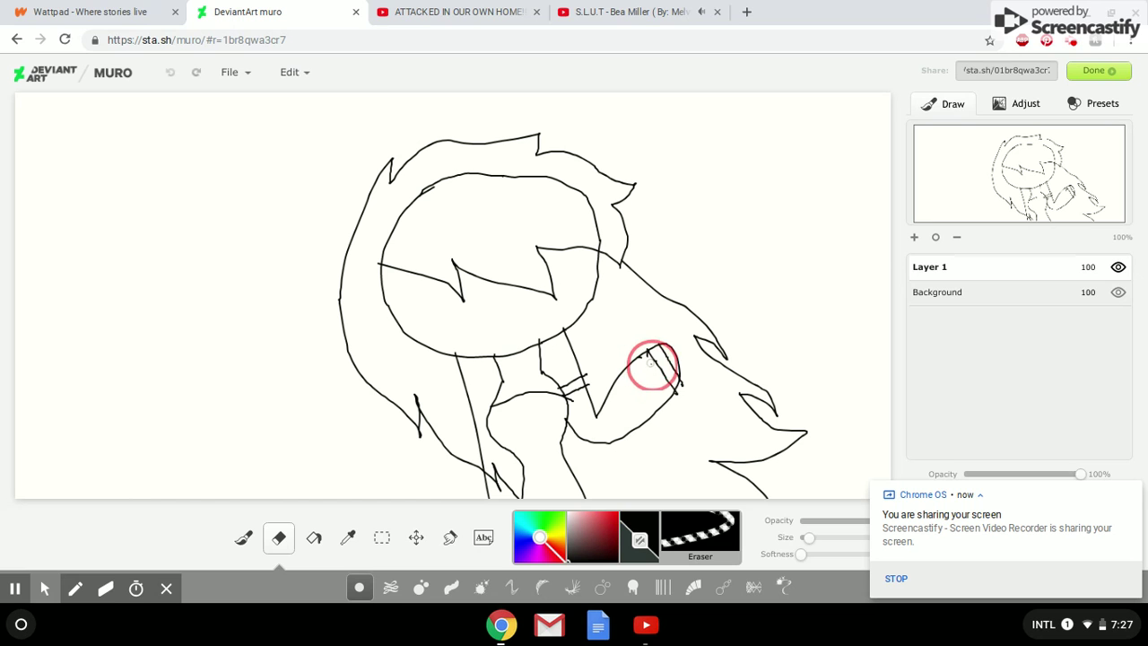
pyautogui.moveTo(646, 364); pyautogui.dragTo(644, 367)
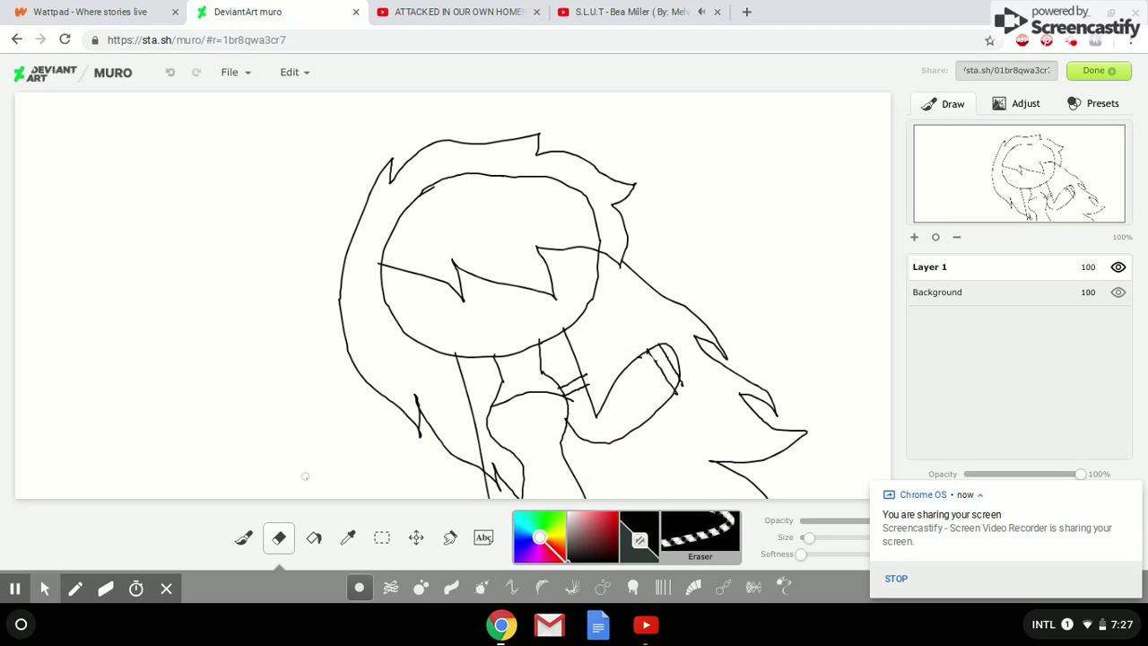
# Redraw the broken band line with the brush and draw crisscross lacing along the whole bent arm.
pyautogui.click(244, 536)
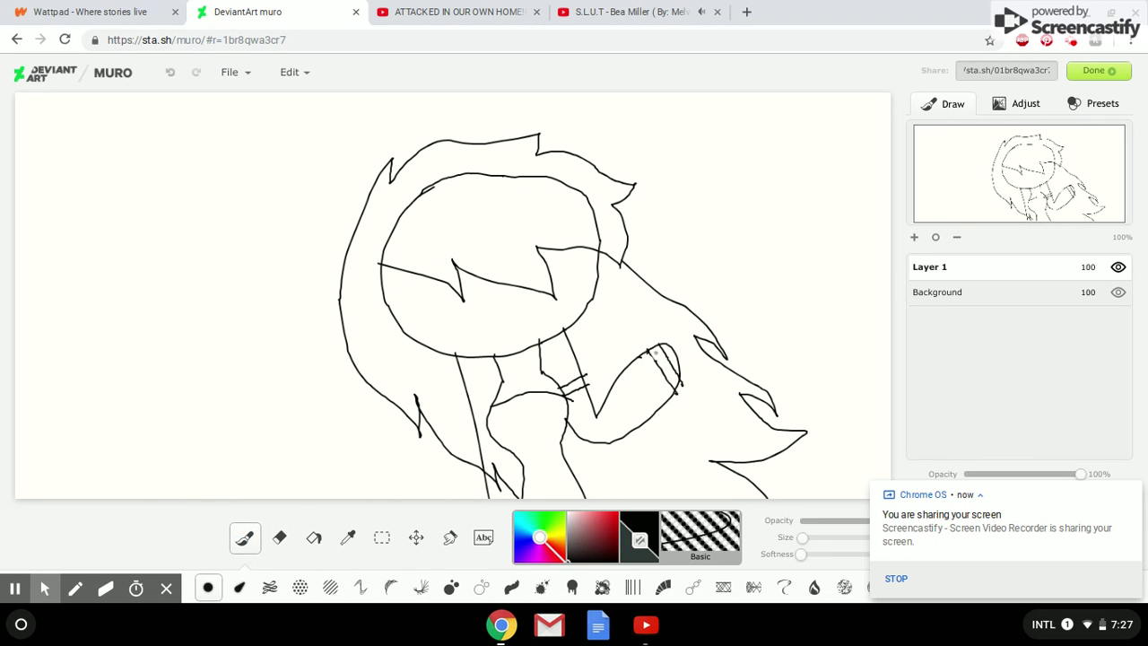
pyautogui.moveTo(650, 353); pyautogui.dragTo(668, 381)
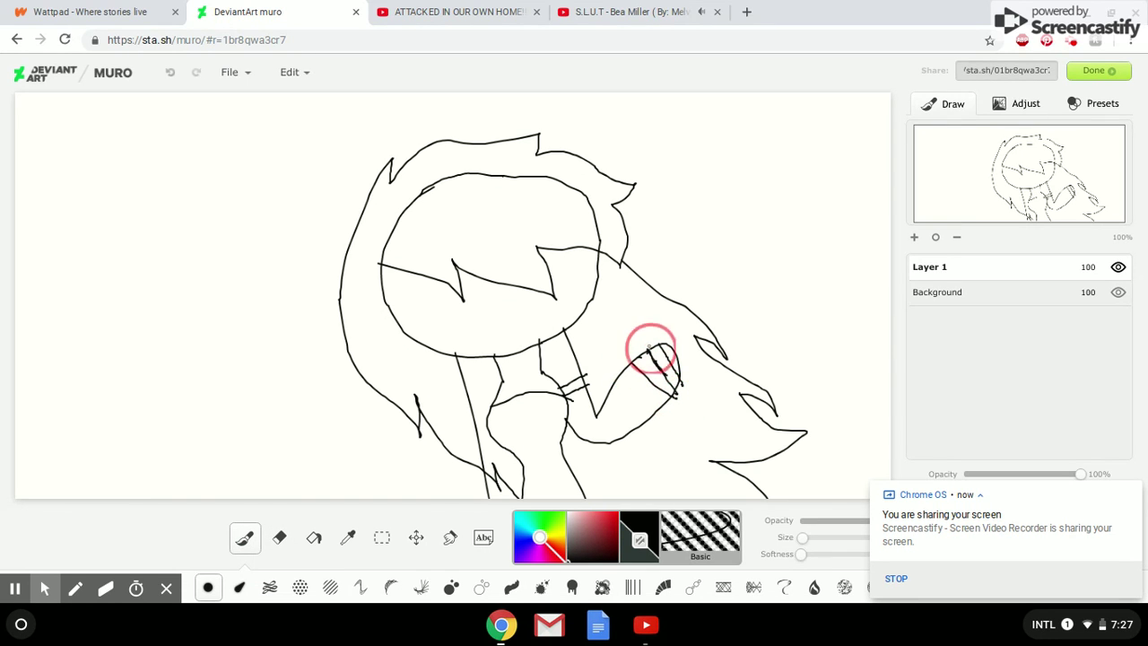
pyautogui.moveTo(649, 340); pyautogui.dragTo(627, 437)
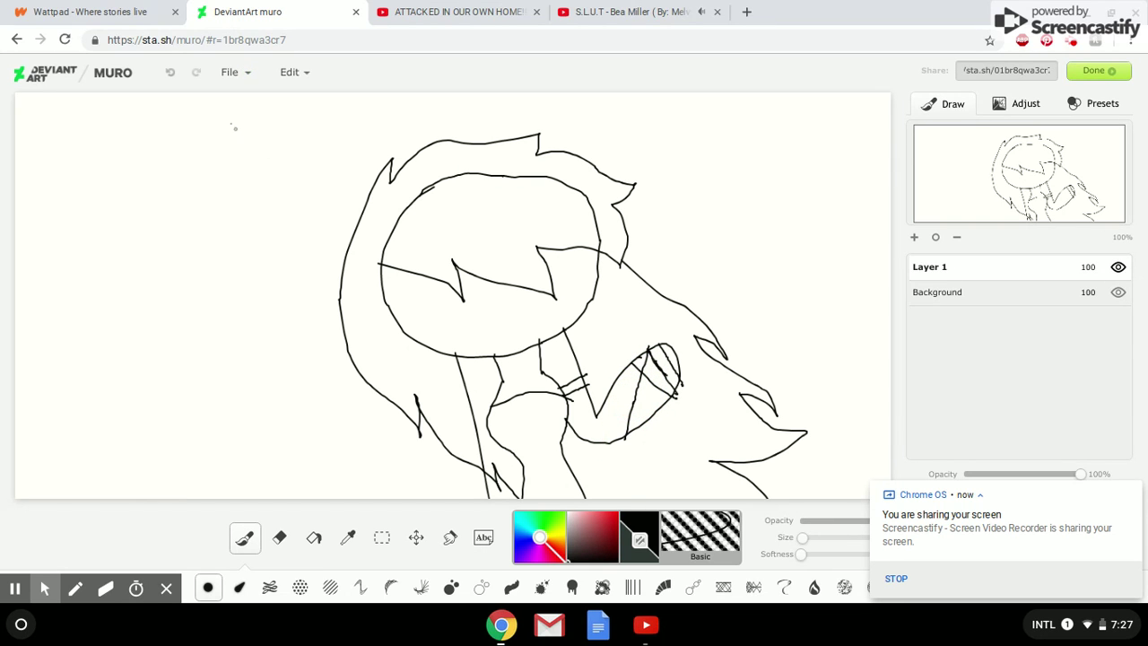
pyautogui.click(175, 76)
pyautogui.click(173, 75)
pyautogui.moveTo(647, 351)
pyautogui.mouseDown()
pyautogui.moveTo(652, 413)
pyautogui.moveTo(676, 393)
pyautogui.moveTo(622, 368)
pyautogui.moveTo(623, 436)
pyautogui.moveTo(652, 411)
pyautogui.moveTo(595, 406)
pyautogui.mouseUp()
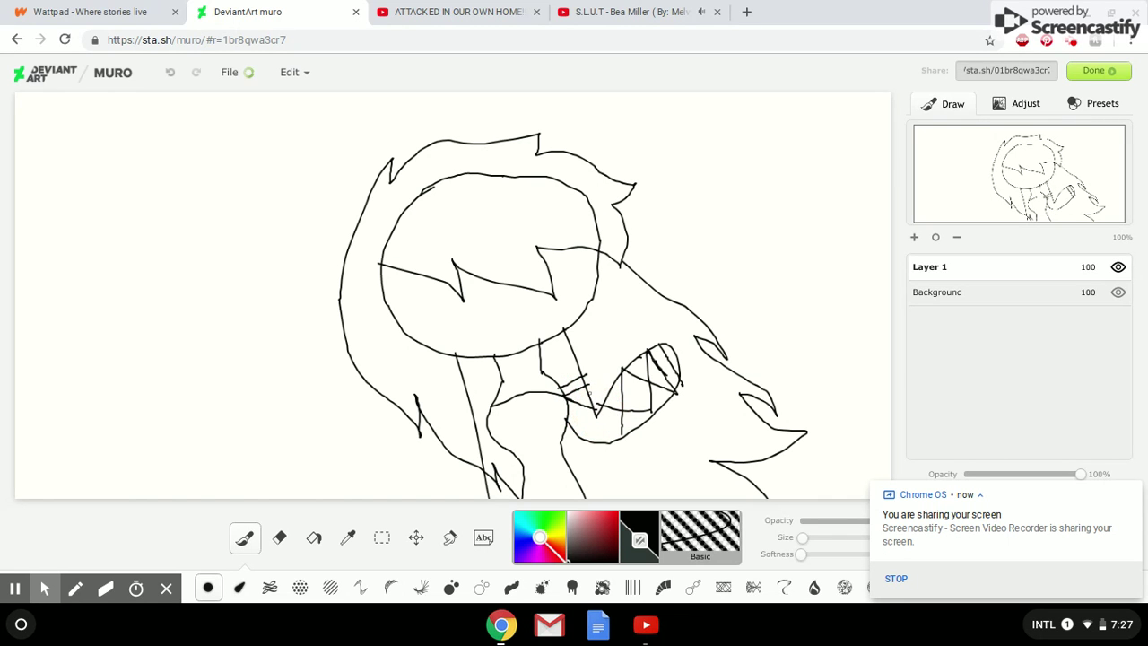
pyautogui.moveTo(589, 384)
pyautogui.mouseDown()
pyautogui.moveTo(568, 422)
pyautogui.moveTo(609, 419)
pyautogui.moveTo(591, 406)
pyautogui.moveTo(593, 443)
pyautogui.mouseUp()
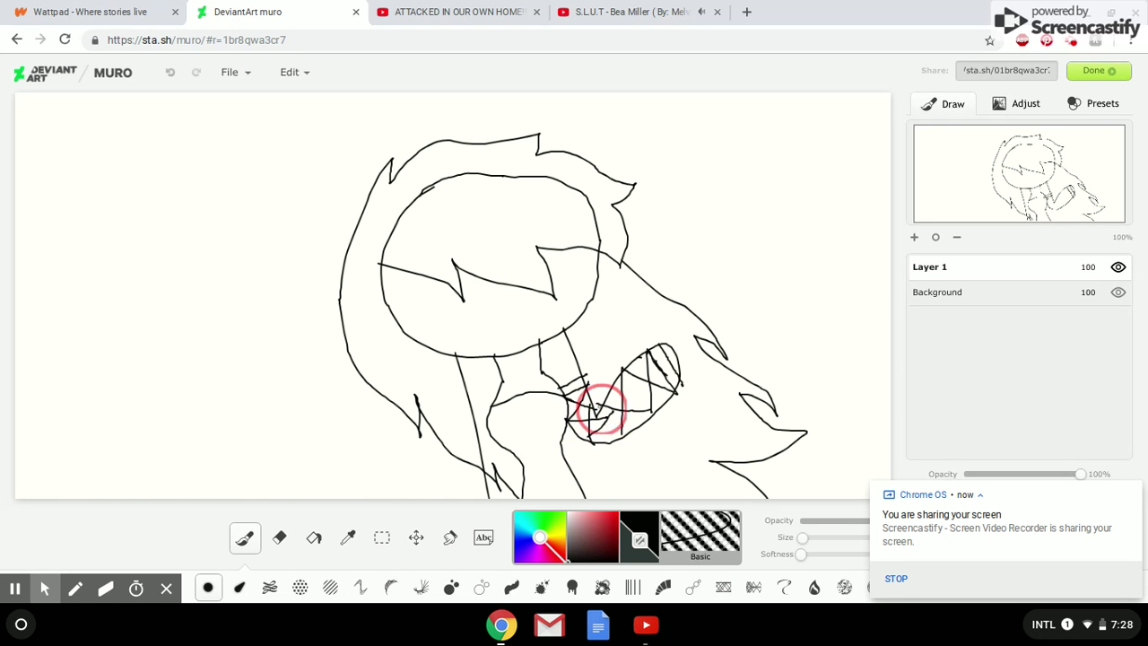
pyautogui.moveTo(625, 430); pyautogui.dragTo(603, 421)
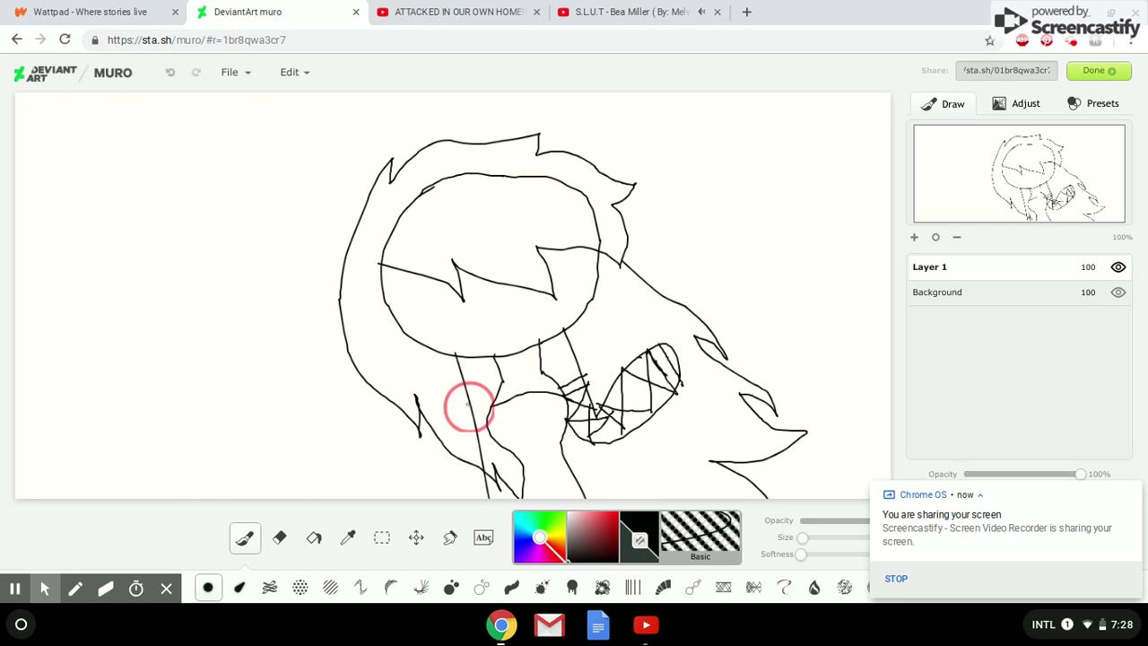
# Draw two band lines across the straight arm and erase the hair tip overlapping its lower part.
pyautogui.moveTo(468, 405); pyautogui.dragTo(494, 410)
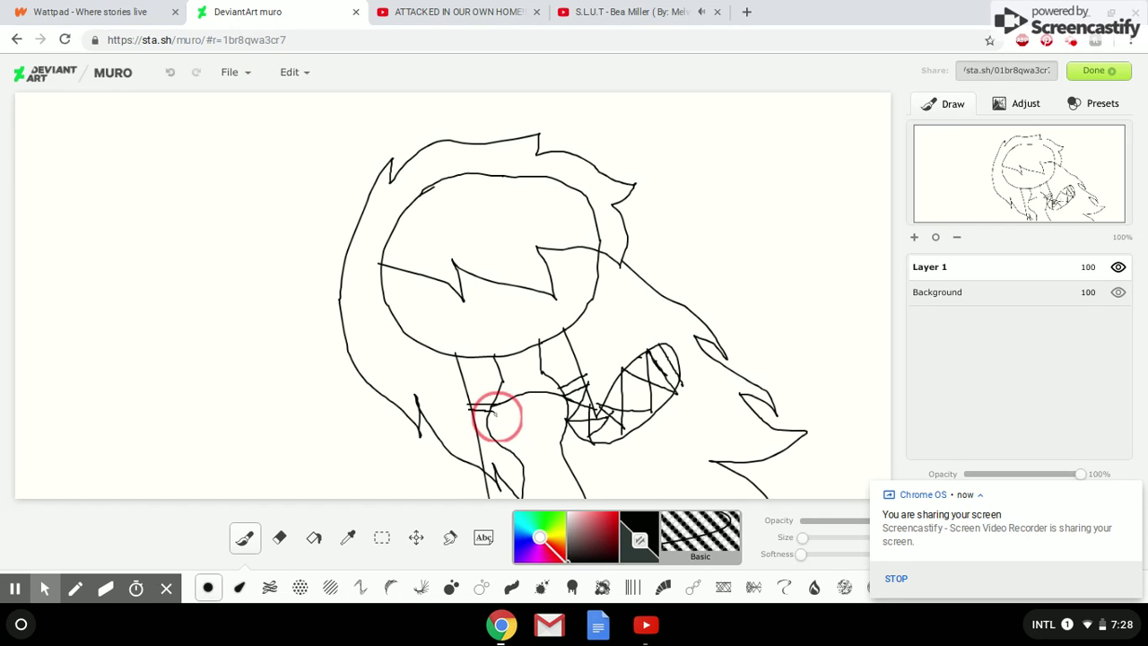
pyautogui.click(280, 536)
pyautogui.moveTo(497, 464)
pyautogui.mouseDown()
pyautogui.moveTo(517, 500)
pyautogui.moveTo(495, 457)
pyautogui.moveTo(493, 485)
pyautogui.mouseUp()
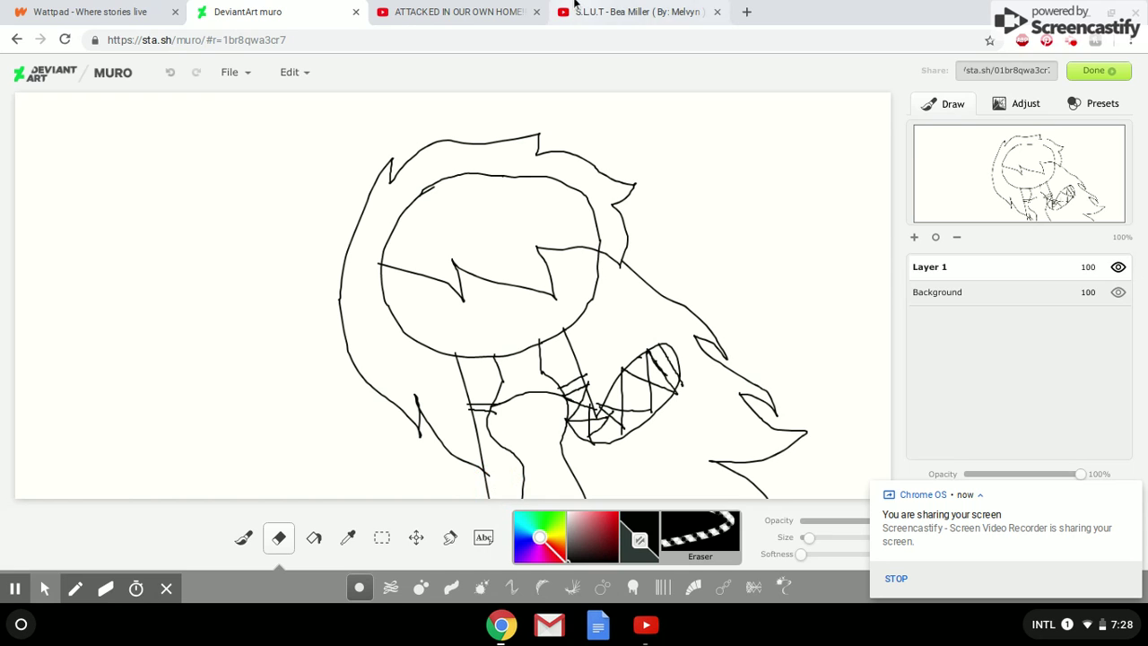
# Check the music video on YouTube, returning to the DeviantArt muro drawing, and raise the system volume.
pyautogui.click(632, 12)
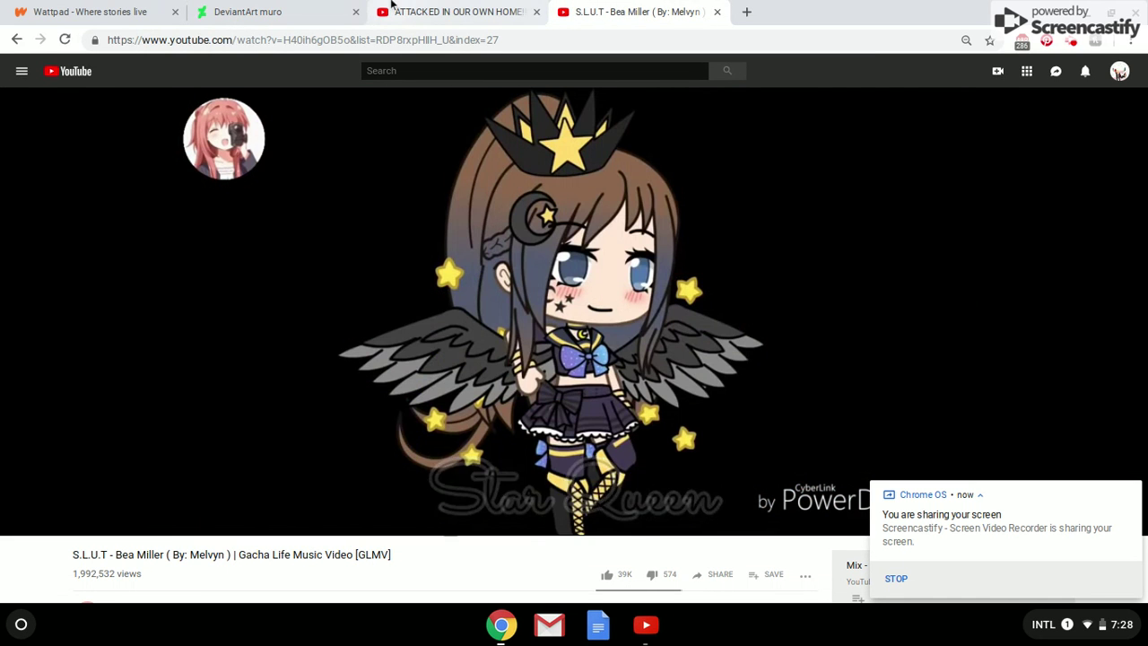
pyautogui.click(248, 12)
pyautogui.moveTo(20, 596)
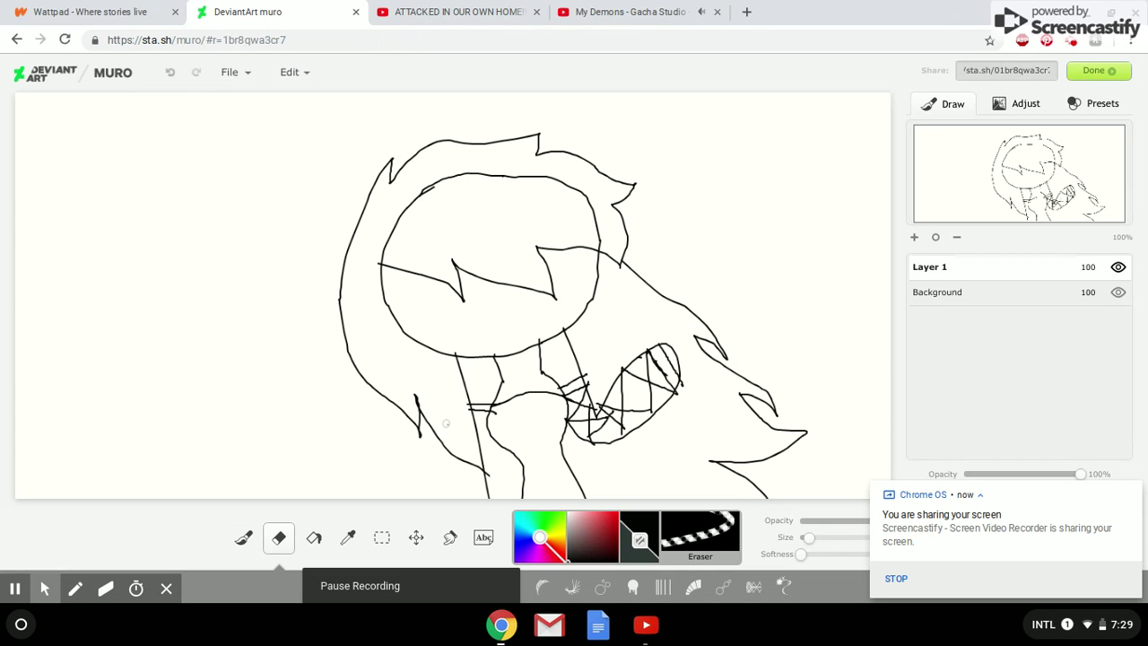
pyautogui.press('XF86AudioRaiseVolume')
pyautogui.press('XF86AudioRaiseVolume')
pyautogui.press('XF86AudioRaiseVolume')
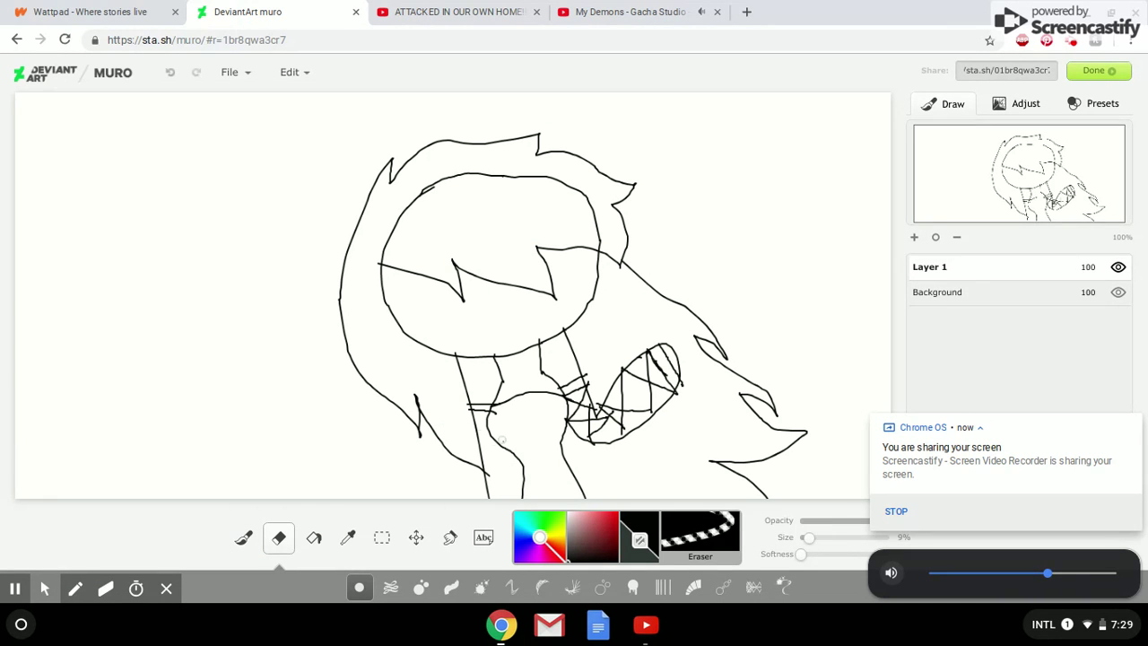
# Draw crisscross lacing down the straight arm with the Basic brush, undoing the stray stroke near its lower end.
pyautogui.click(243, 538)
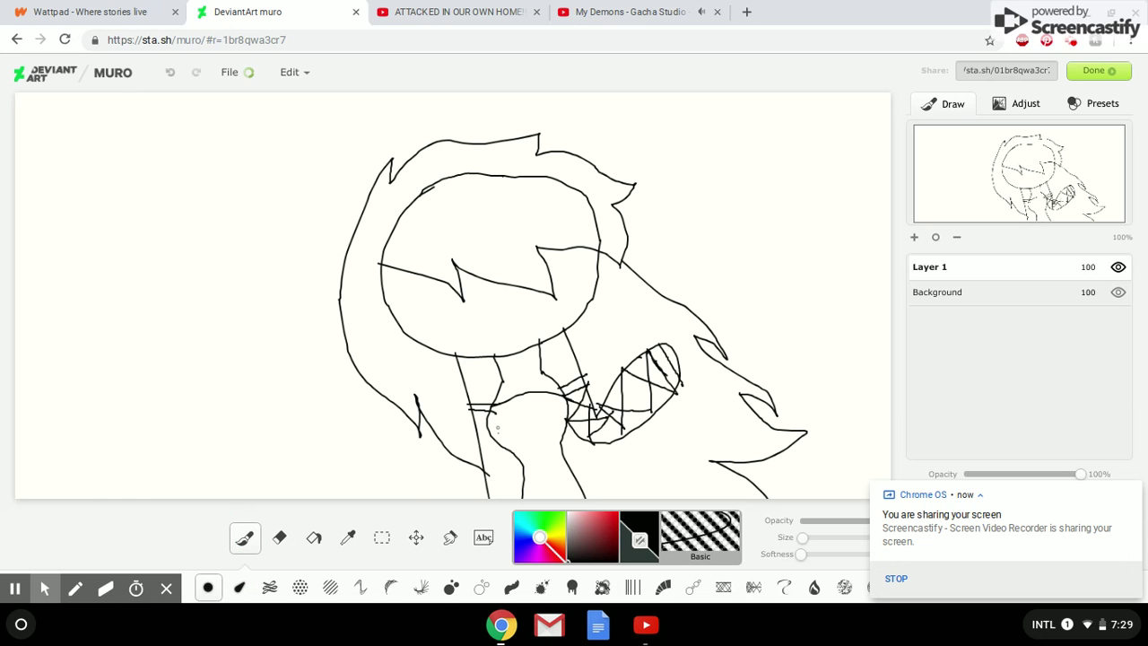
pyautogui.moveTo(478, 422)
pyautogui.mouseDown()
pyautogui.moveTo(500, 431)
pyautogui.moveTo(487, 410)
pyautogui.moveTo(475, 440)
pyautogui.moveTo(518, 460)
pyautogui.moveTo(505, 440)
pyautogui.moveTo(489, 496)
pyautogui.mouseUp()
pyautogui.rightClick(494, 473)
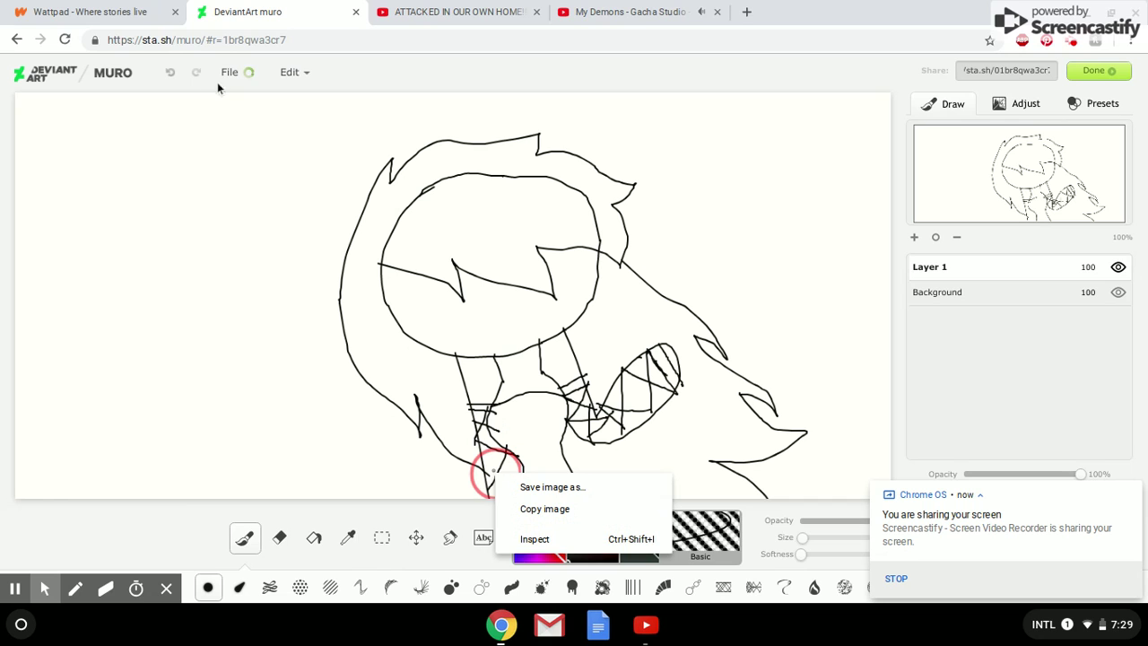
pyautogui.click(170, 74)
pyautogui.click(170, 74)
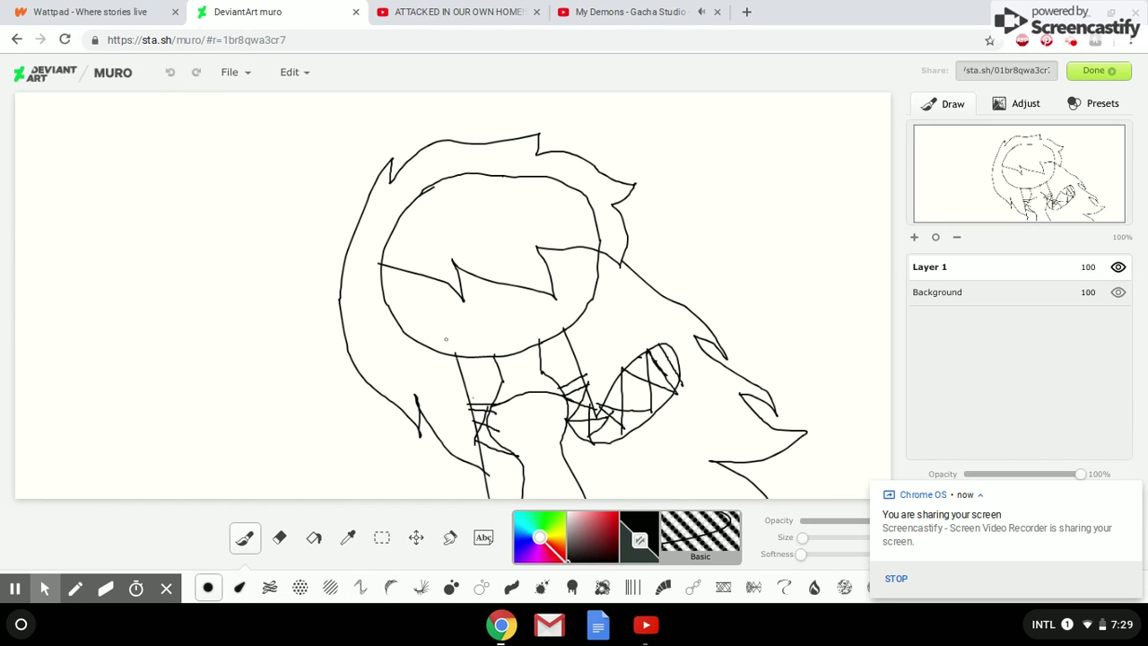
pyautogui.moveTo(498, 433); pyautogui.dragTo(487, 469)
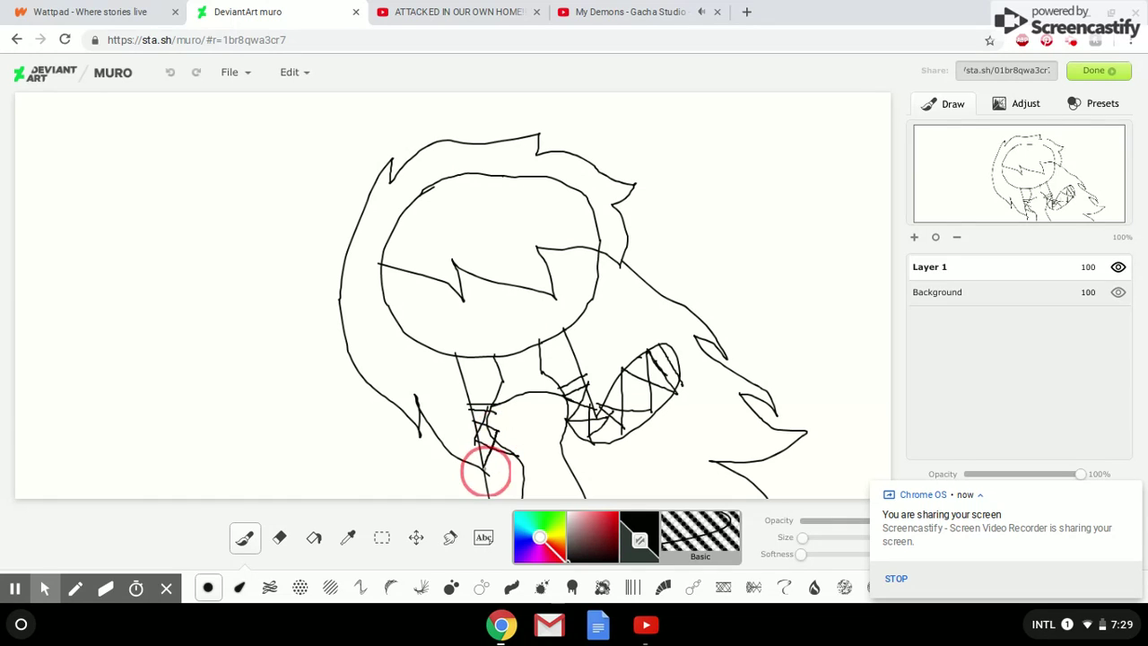
pyautogui.moveTo(475, 421)
pyautogui.mouseDown()
pyautogui.moveTo(524, 484)
pyautogui.moveTo(494, 479)
pyautogui.moveTo(489, 500)
pyautogui.mouseUp()
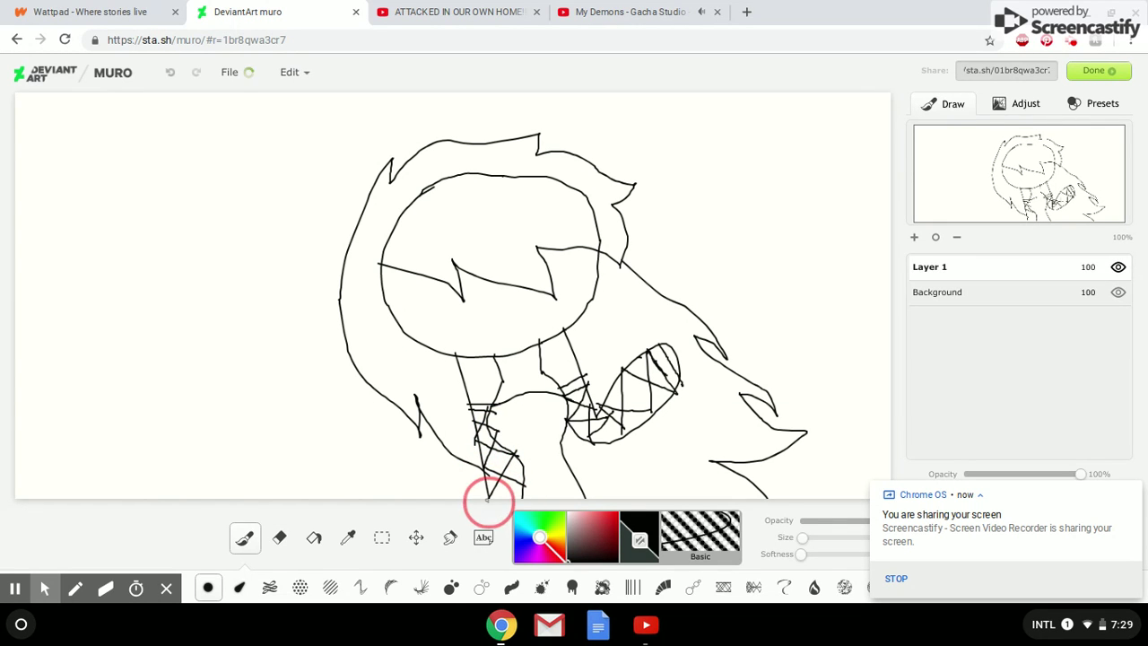
# Draw a large oval open eye and a closed, lashed eye on the face's other side, undoing the stray dots.
pyautogui.click(311, 539)
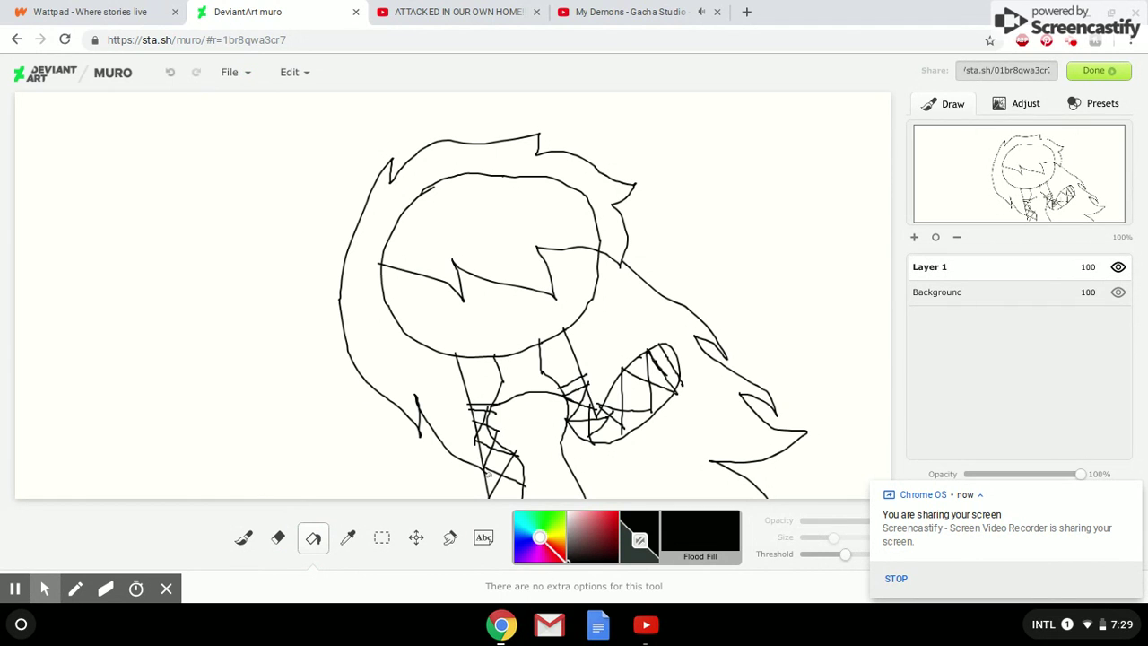
pyautogui.click(240, 540)
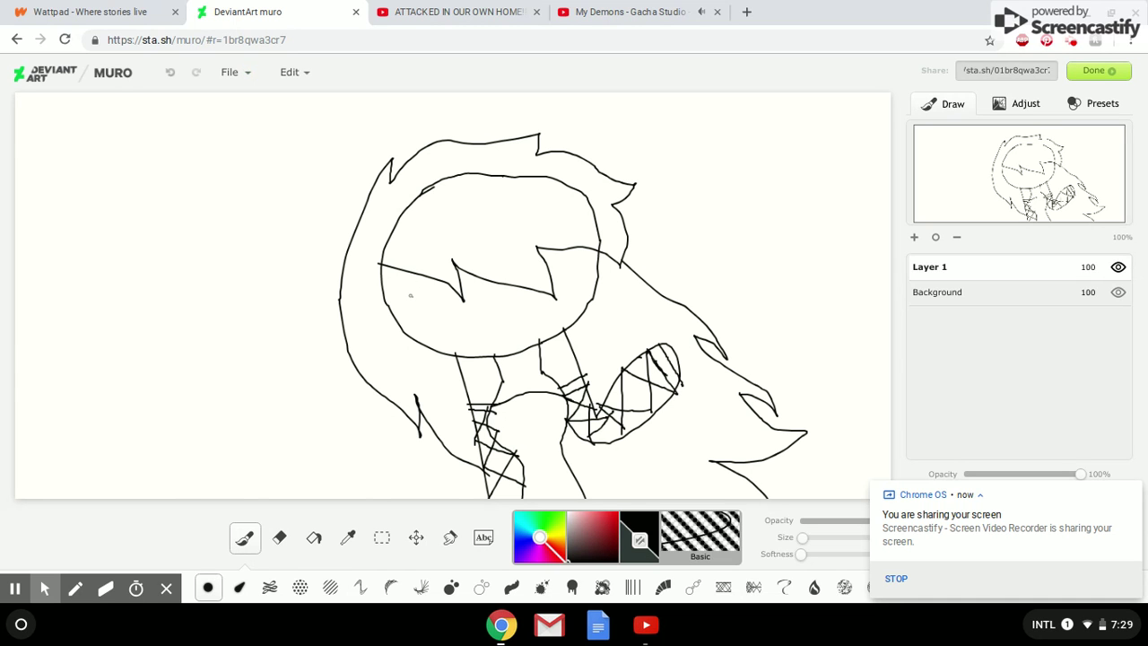
pyautogui.moveTo(410, 295)
pyautogui.mouseDown()
pyautogui.moveTo(435, 344)
pyautogui.moveTo(467, 338)
pyautogui.moveTo(467, 272)
pyautogui.moveTo(428, 259)
pyautogui.moveTo(413, 299)
pyautogui.mouseUp()
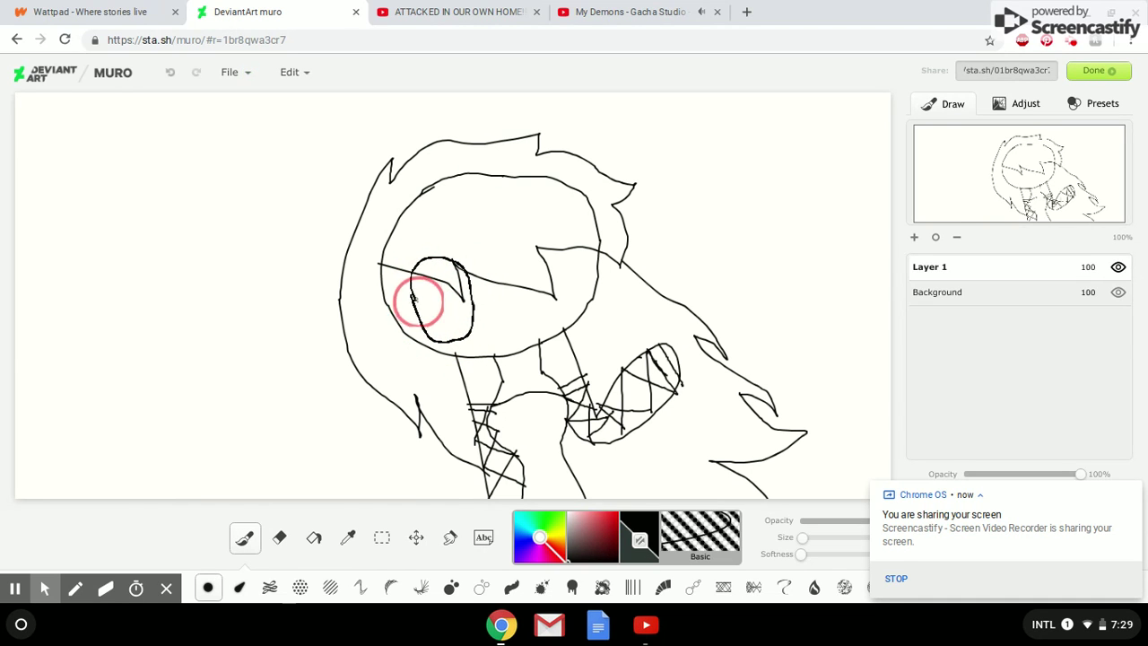
pyautogui.click(508, 296)
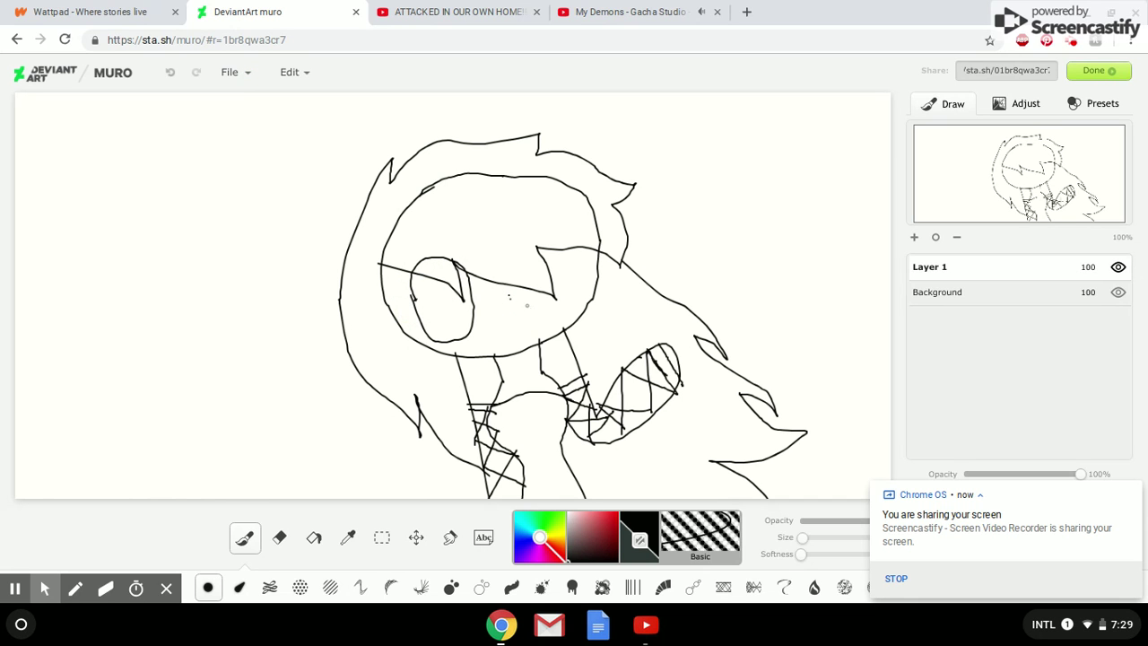
pyautogui.click(289, 72)
pyautogui.click(172, 73)
pyautogui.click(171, 72)
pyautogui.moveTo(552, 307)
pyautogui.mouseDown()
pyautogui.moveTo(580, 266)
pyautogui.moveTo(591, 271)
pyautogui.moveTo(559, 325)
pyautogui.moveTo(555, 303)
pyautogui.mouseUp()
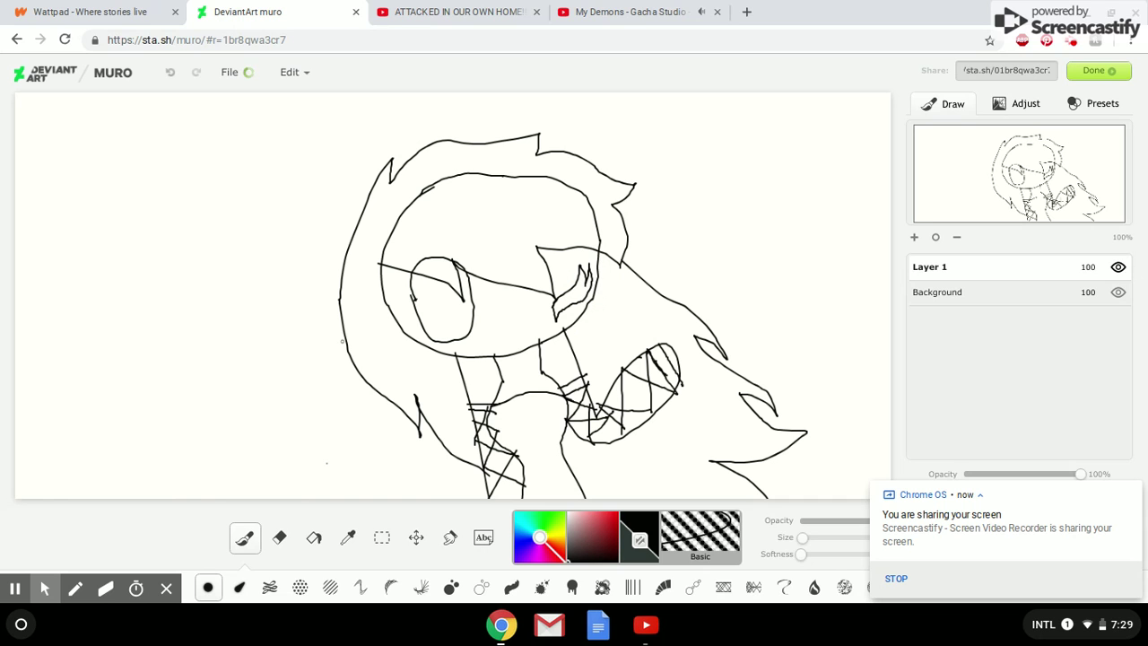
# Erase the hair strokes inside the oval eye and draw its upper lid line and outer lashes with the brush.
pyautogui.click(282, 536)
pyautogui.moveTo(457, 285)
pyautogui.mouseDown()
pyautogui.moveTo(463, 305)
pyautogui.moveTo(458, 277)
pyautogui.moveTo(449, 288)
pyautogui.moveTo(420, 276)
pyautogui.mouseUp()
pyautogui.click(244, 537)
pyautogui.moveTo(470, 285)
pyautogui.mouseDown()
pyautogui.moveTo(451, 272)
pyautogui.moveTo(404, 285)
pyautogui.moveTo(402, 304)
pyautogui.moveTo(430, 337)
pyautogui.mouseUp()
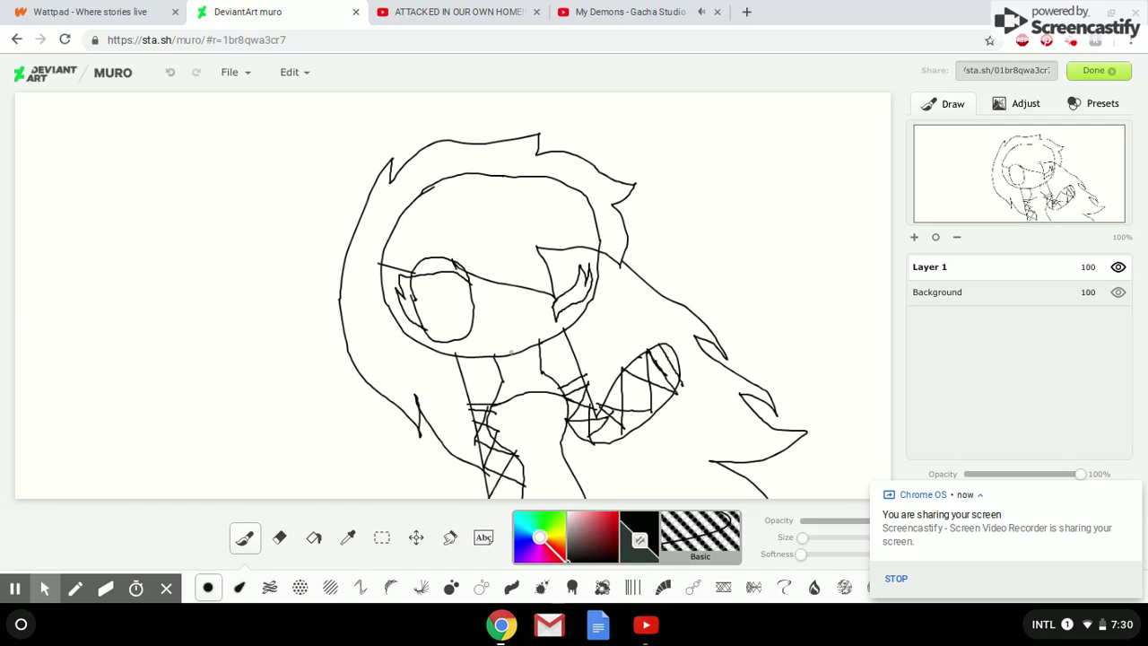
# Draw a small dashed mouth near the chin and the curved edge of the iris inside the open eye.
pyautogui.moveTo(503, 346); pyautogui.dragTo(522, 345)
pyautogui.moveTo(436, 267); pyautogui.dragTo(449, 342)
pyautogui.click(316, 538)
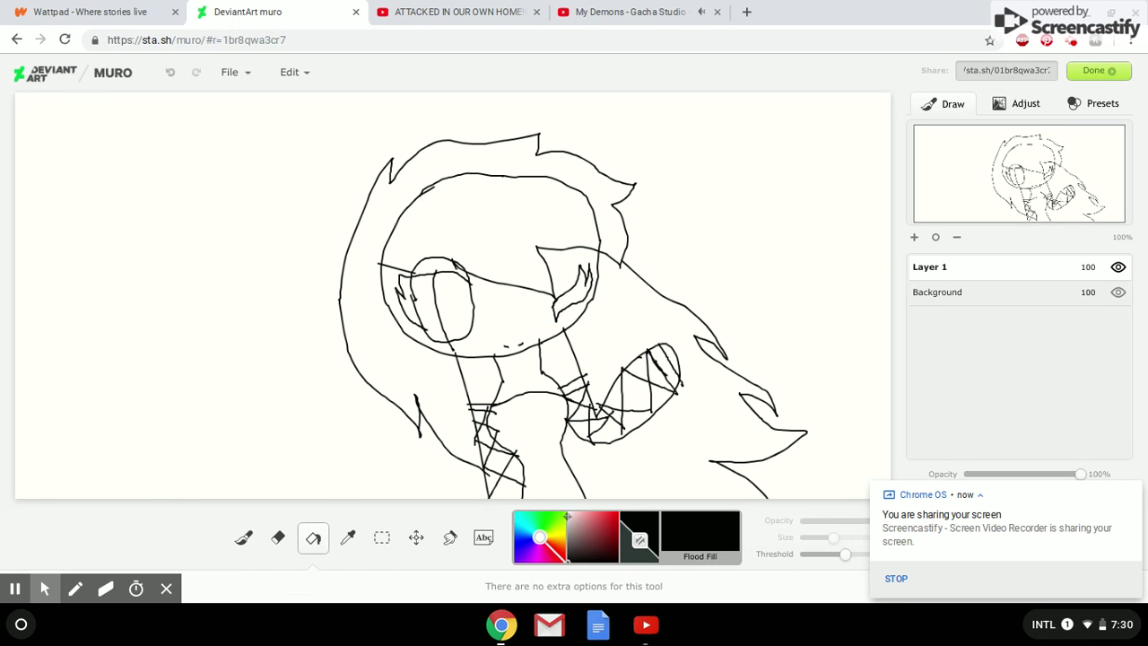
# Draw a dividing line across the upper iris in dark brown and flood-fill the section above it.
pyautogui.click(245, 537)
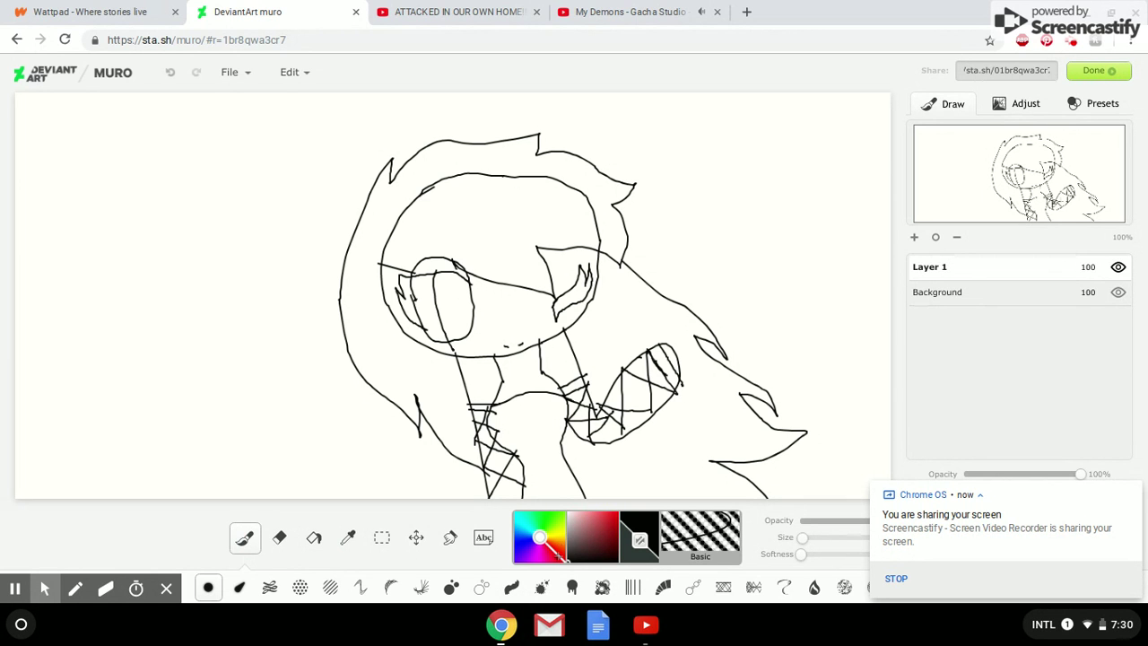
pyautogui.moveTo(563, 549); pyautogui.dragTo(560, 543)
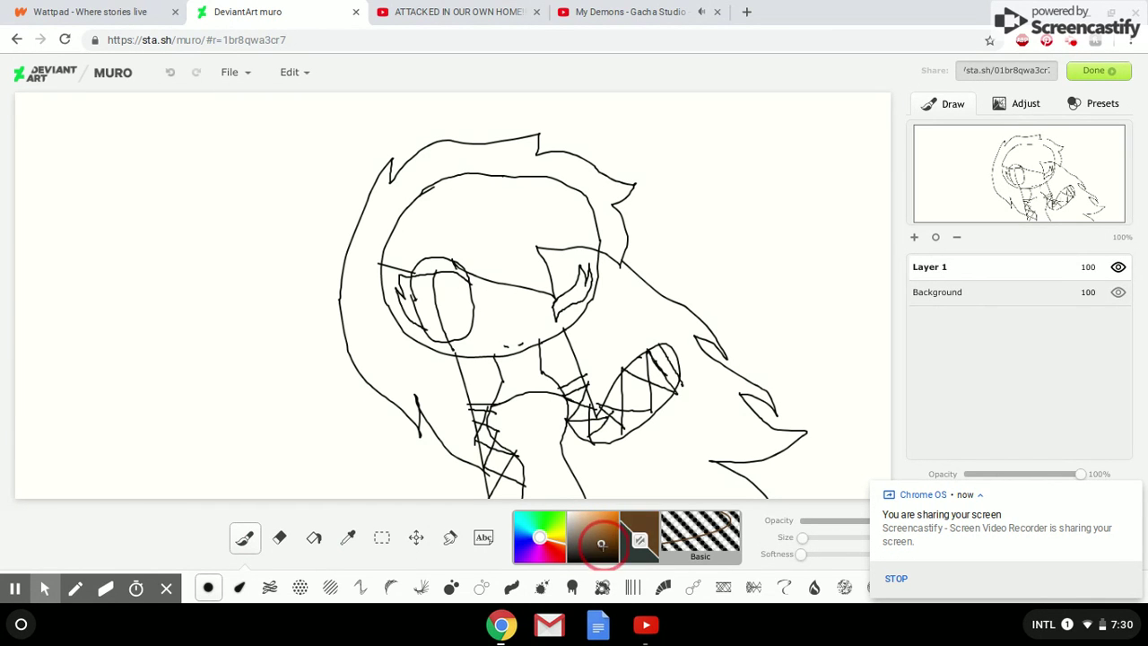
pyautogui.click(600, 548)
pyautogui.moveTo(600, 548); pyautogui.dragTo(601, 552)
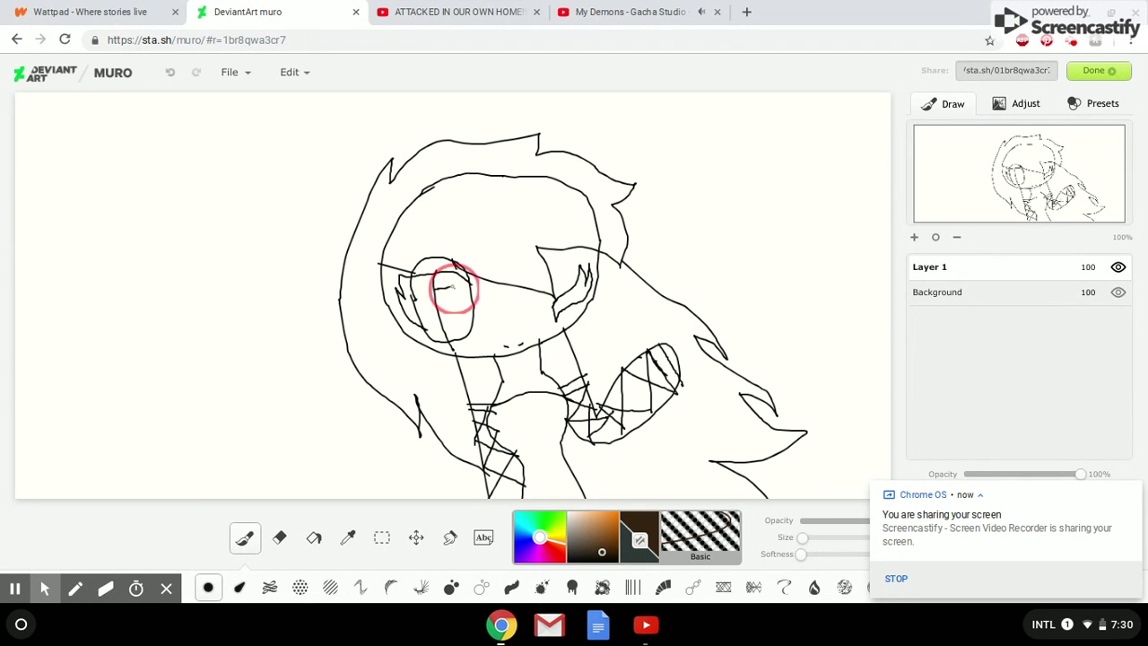
pyautogui.click(310, 549)
pyautogui.click(445, 285)
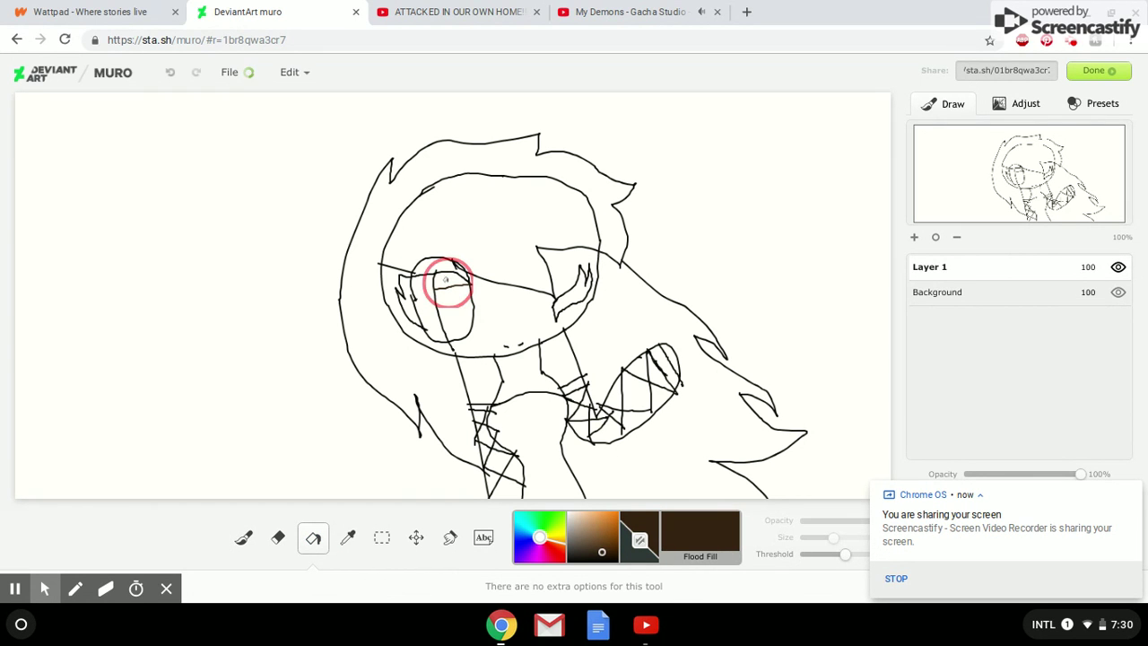
# Draw a second dividing line lower on the iris in medium brown and flood-fill the middle section.
pyautogui.click(244, 542)
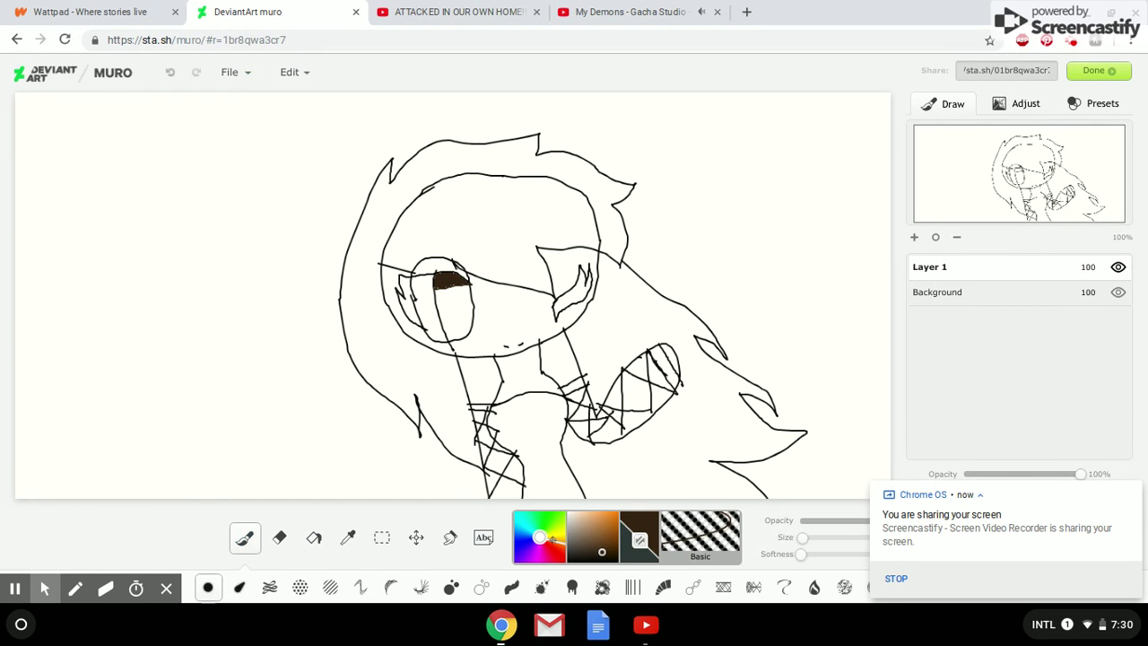
pyautogui.click(600, 541)
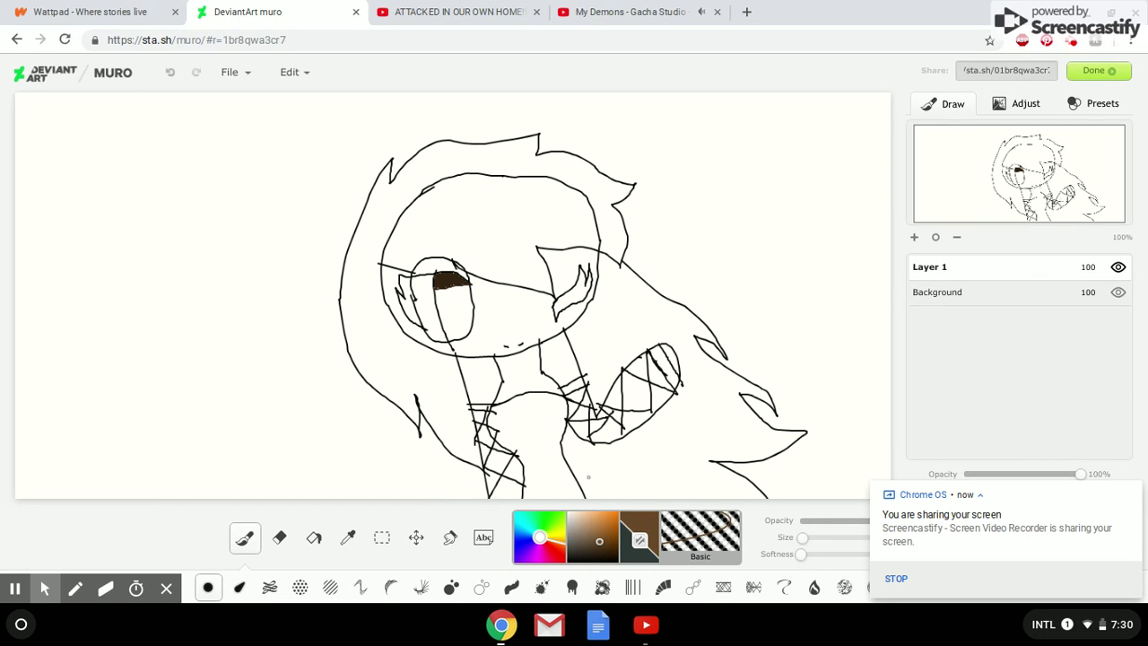
pyautogui.moveTo(600, 541); pyautogui.dragTo(598, 537)
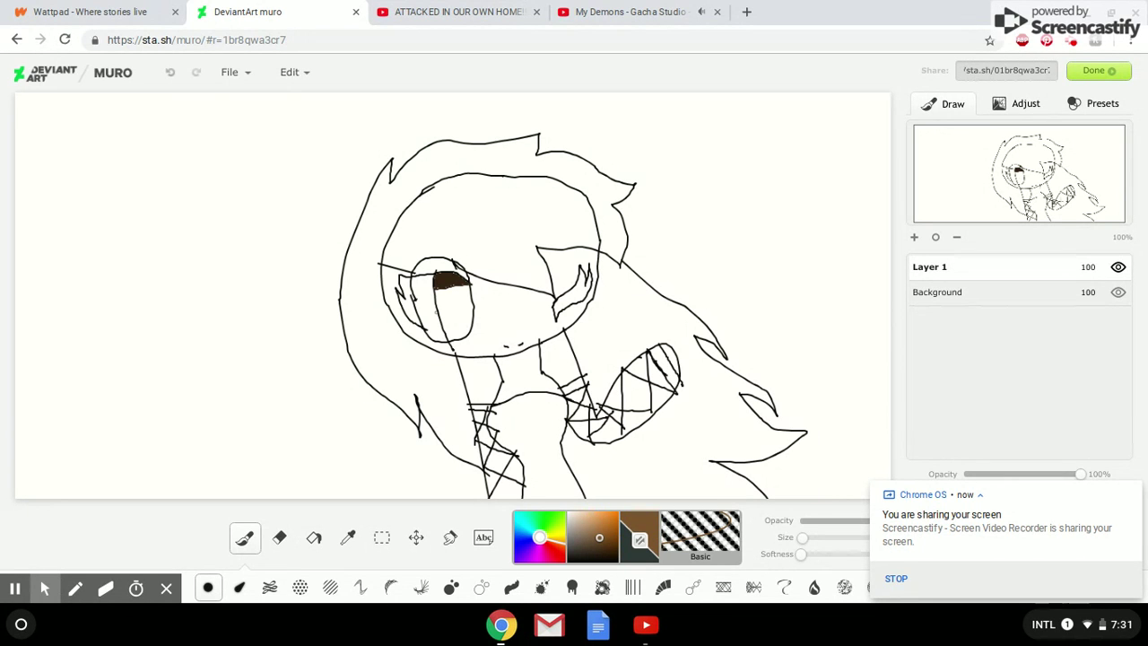
pyautogui.moveTo(470, 308); pyautogui.dragTo(437, 308)
pyautogui.click(314, 536)
pyautogui.click(456, 296)
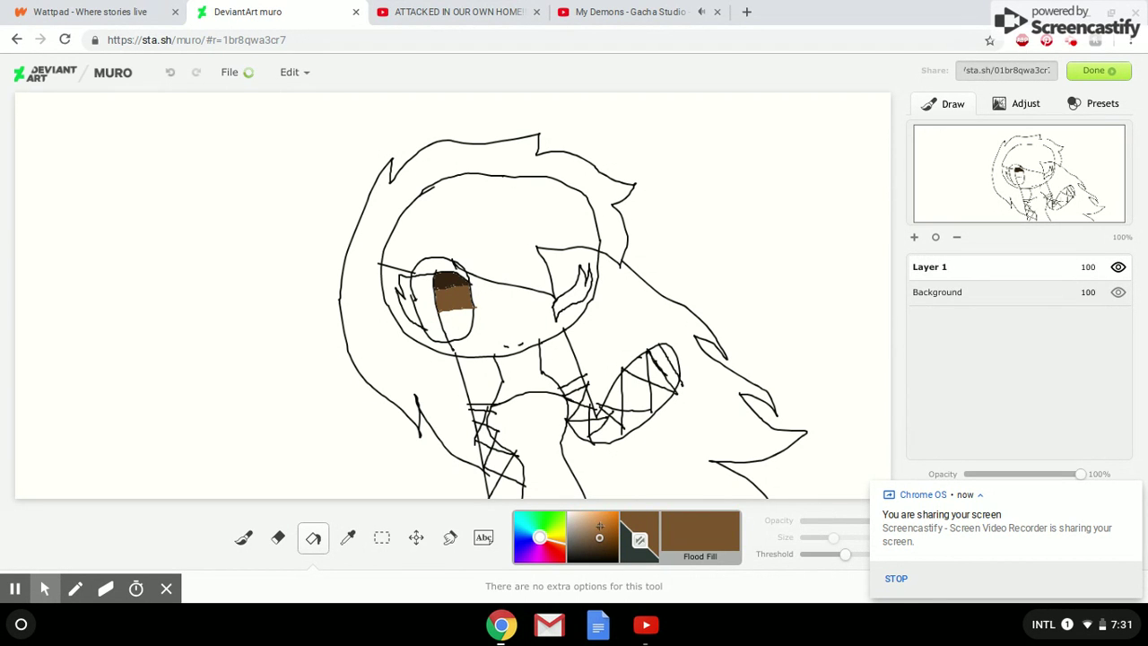
# Flood-fill the bottom of the iris with light brown and smear the three brown bands together with the Blending tool.
pyautogui.click(598, 527)
pyautogui.click(459, 332)
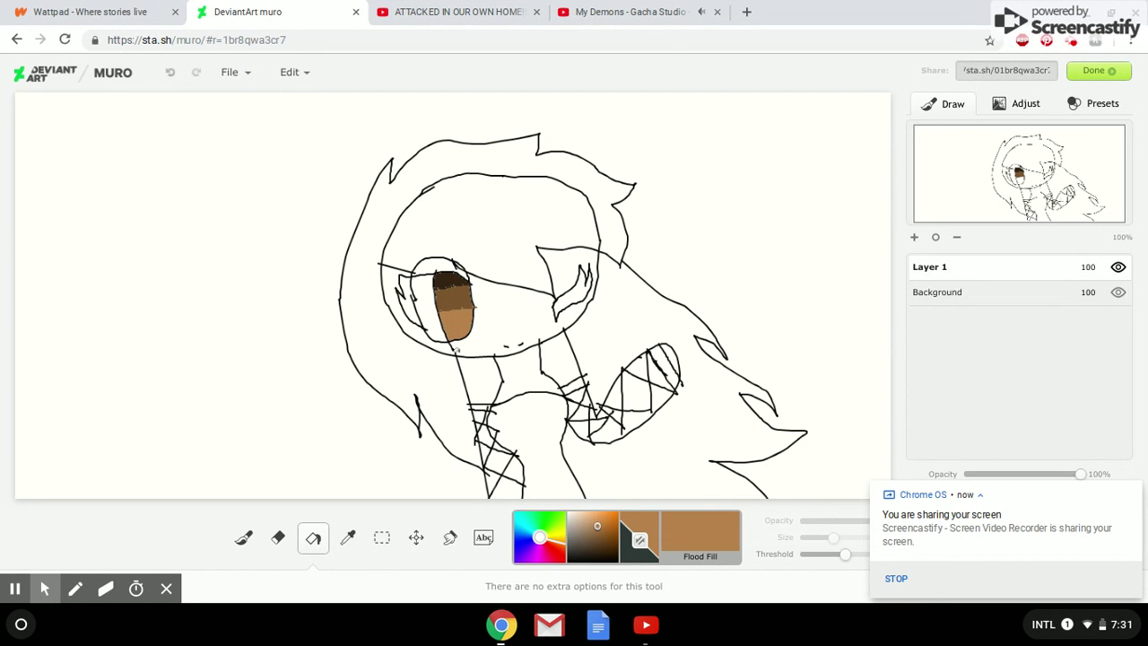
pyautogui.click(449, 537)
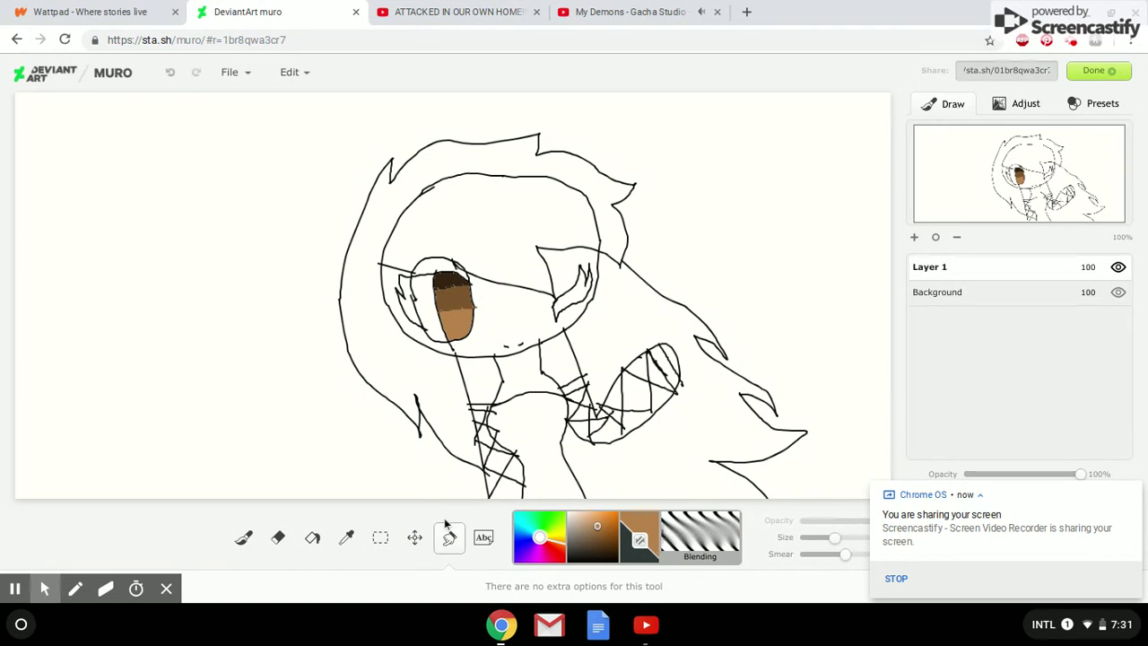
pyautogui.moveTo(454, 292)
pyautogui.mouseDown()
pyautogui.moveTo(455, 325)
pyautogui.moveTo(454, 278)
pyautogui.moveTo(462, 325)
pyautogui.moveTo(457, 300)
pyautogui.moveTo(455, 318)
pyautogui.mouseUp()
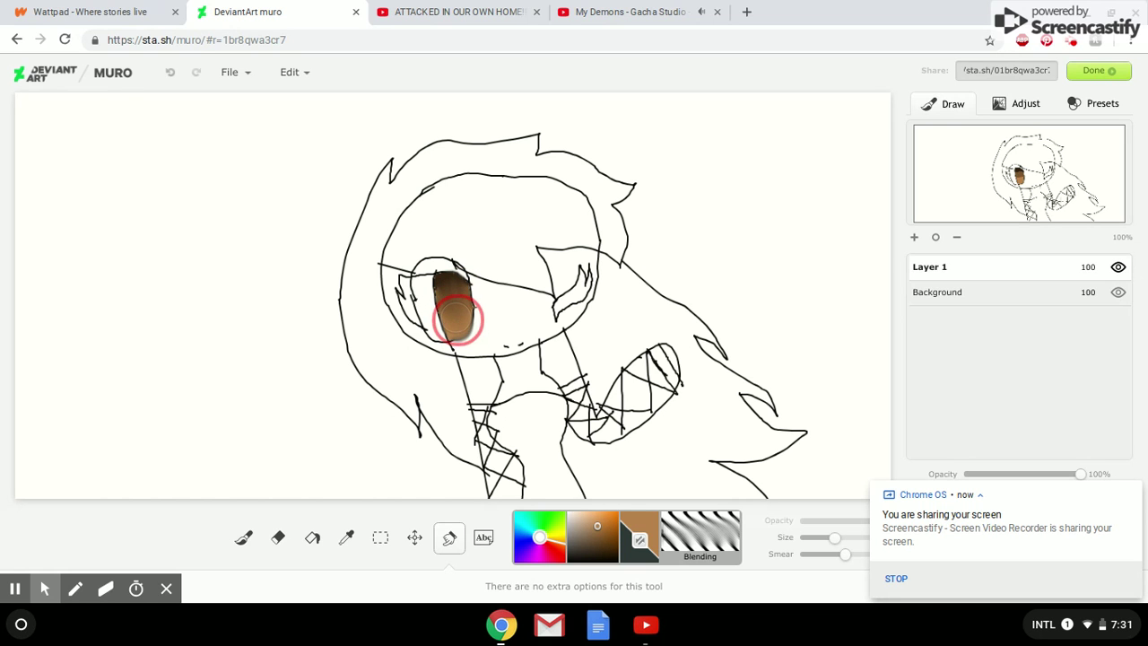
# Set up the Paintbrush brush in white with a slightly larger size for the eye highlights.
pyautogui.click(244, 536)
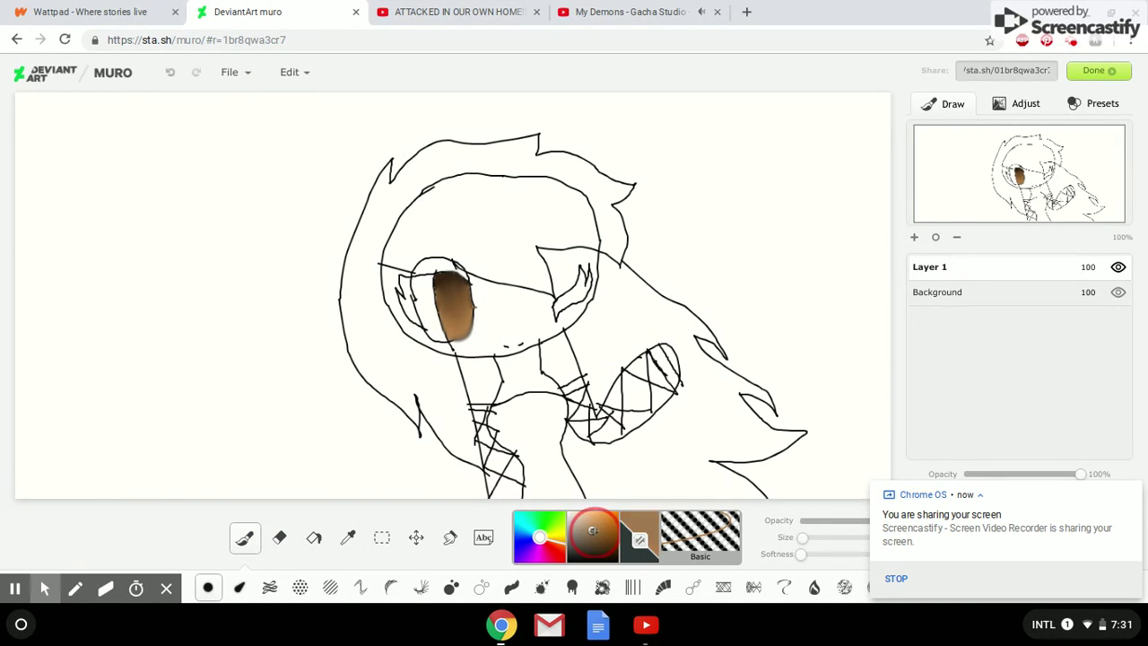
pyautogui.click(242, 587)
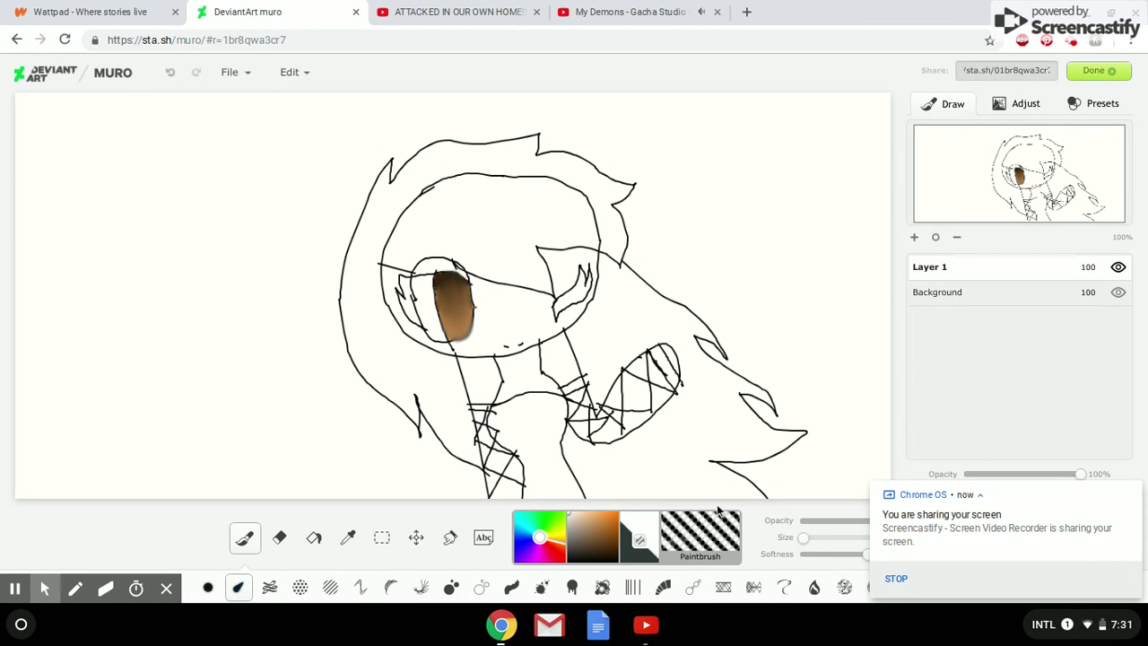
pyautogui.click(809, 538)
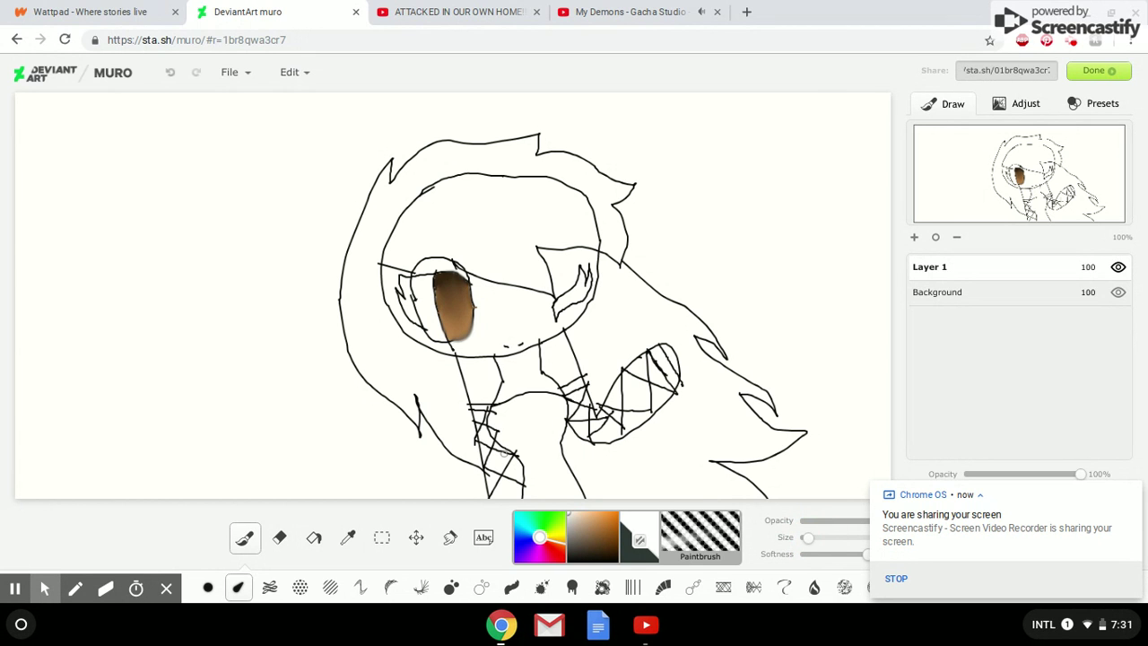
# Try white highlight dots on the upper and lower iris and undo them.
pyautogui.moveTo(459, 293); pyautogui.dragTo(460, 290)
pyautogui.click(170, 72)
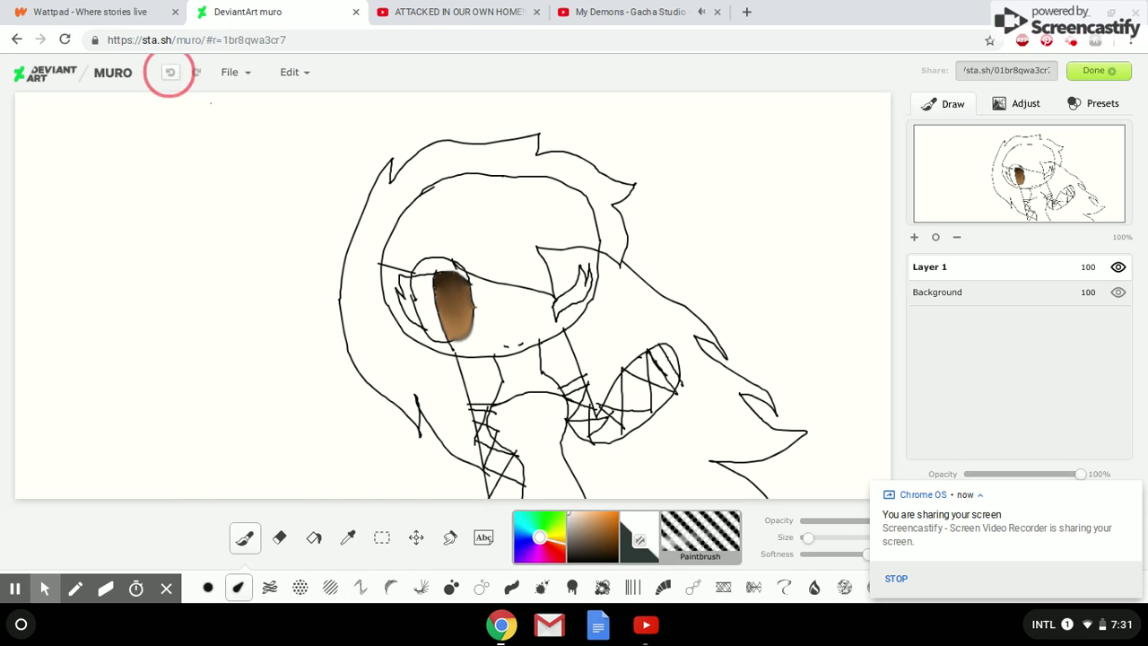
pyautogui.click(461, 292)
pyautogui.click(169, 72)
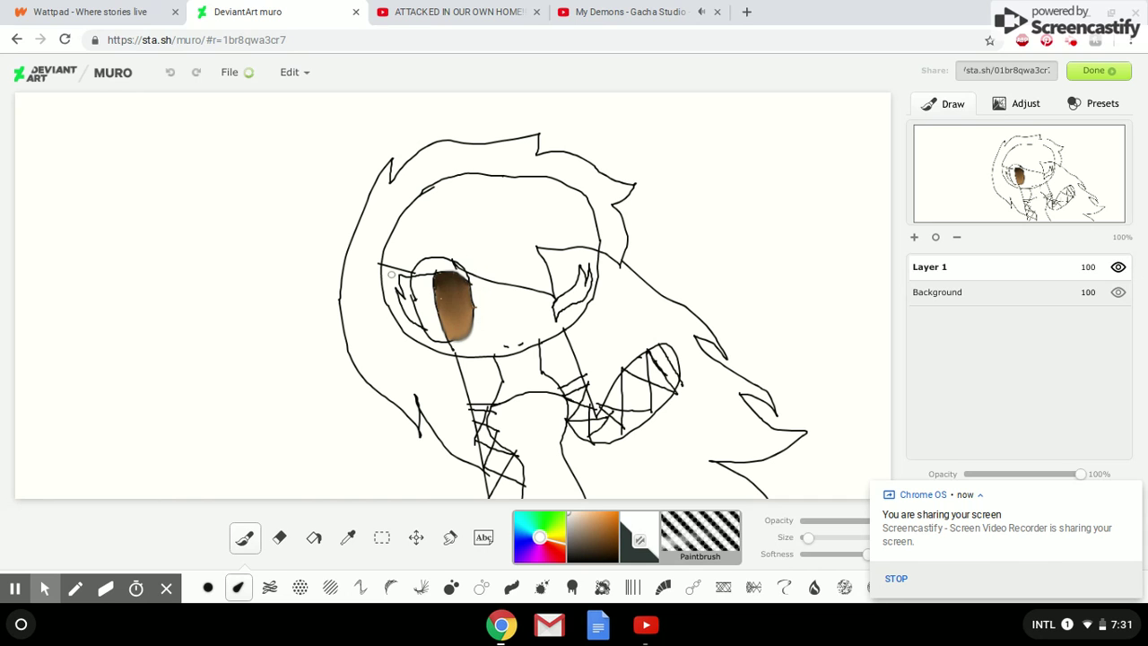
pyautogui.click(458, 291)
pyautogui.click(454, 325)
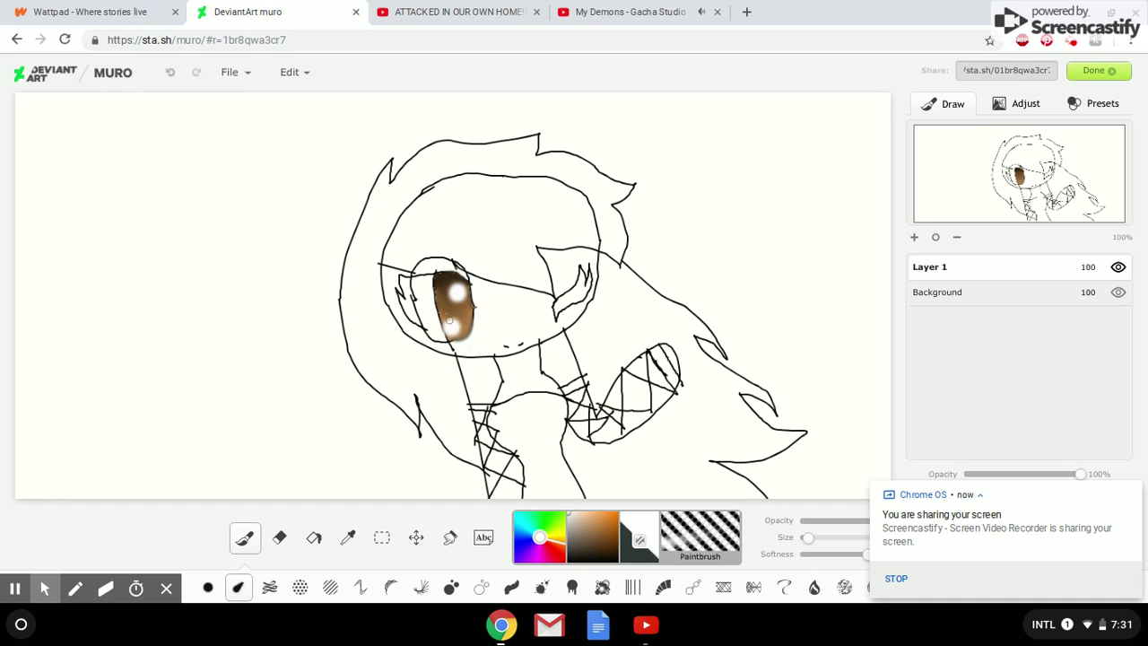
pyautogui.click(171, 72)
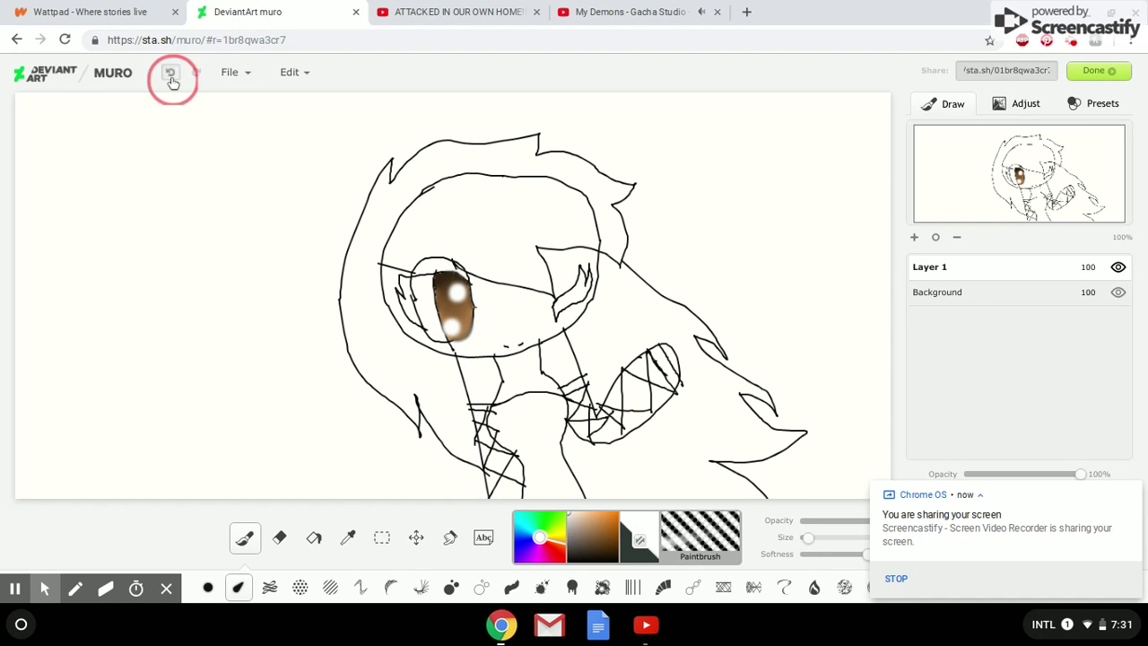
pyautogui.click(170, 72)
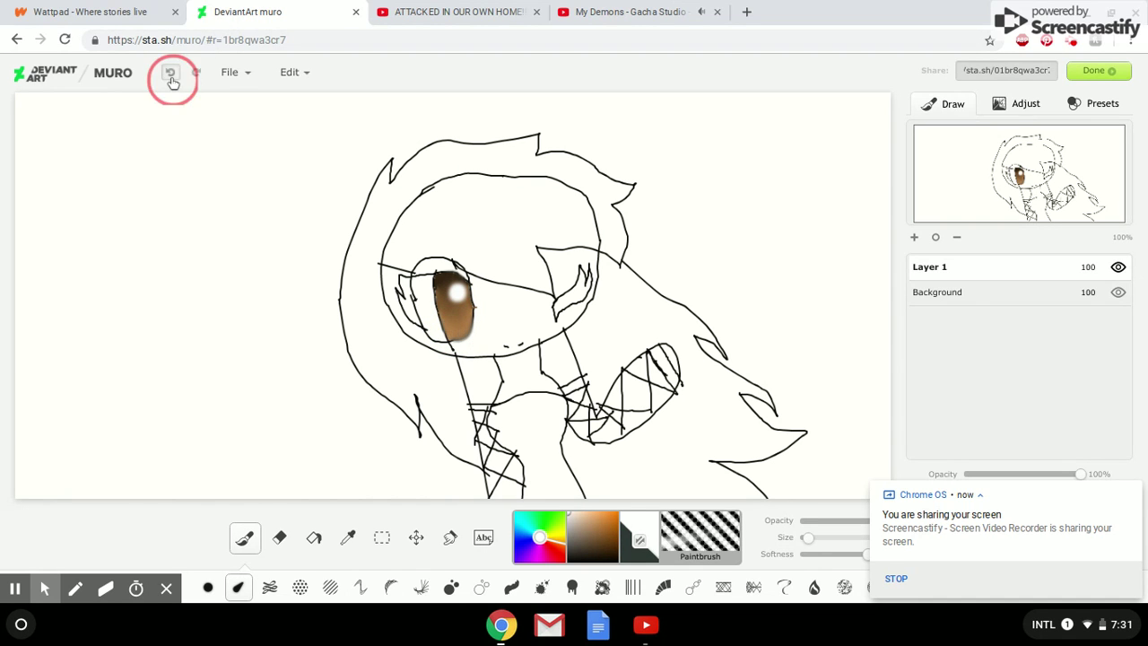
# Reduce the brush size slightly and dot two bright white highlights and several faint sparkles across the iris.
pyautogui.click(811, 541)
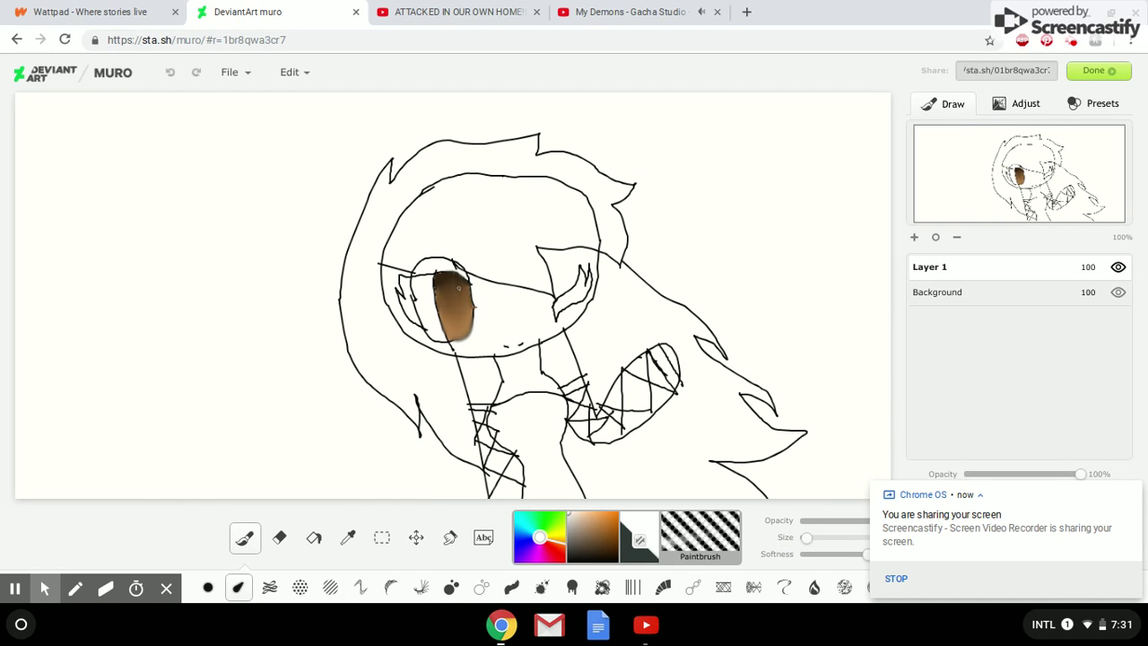
pyautogui.click(459, 290)
pyautogui.click(452, 320)
pyautogui.click(468, 307)
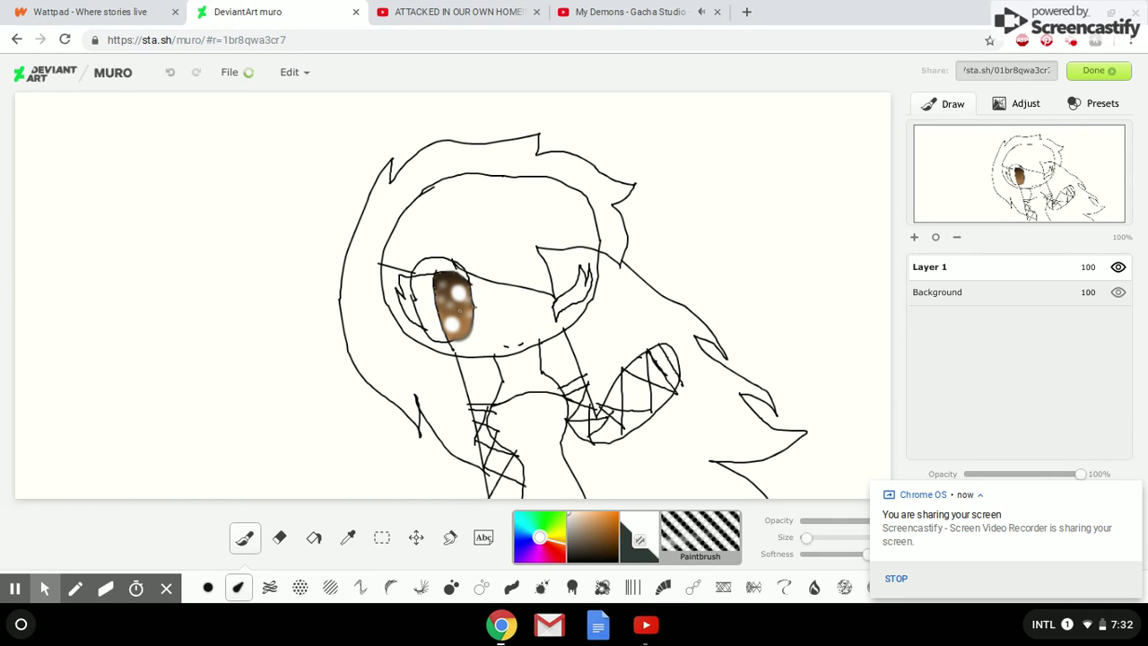
pyautogui.click(462, 319)
pyautogui.click(451, 279)
pyautogui.click(444, 314)
# Flood-fill the closed eye's lash shape and the open eye's outer lashes with black.
pyautogui.click(313, 537)
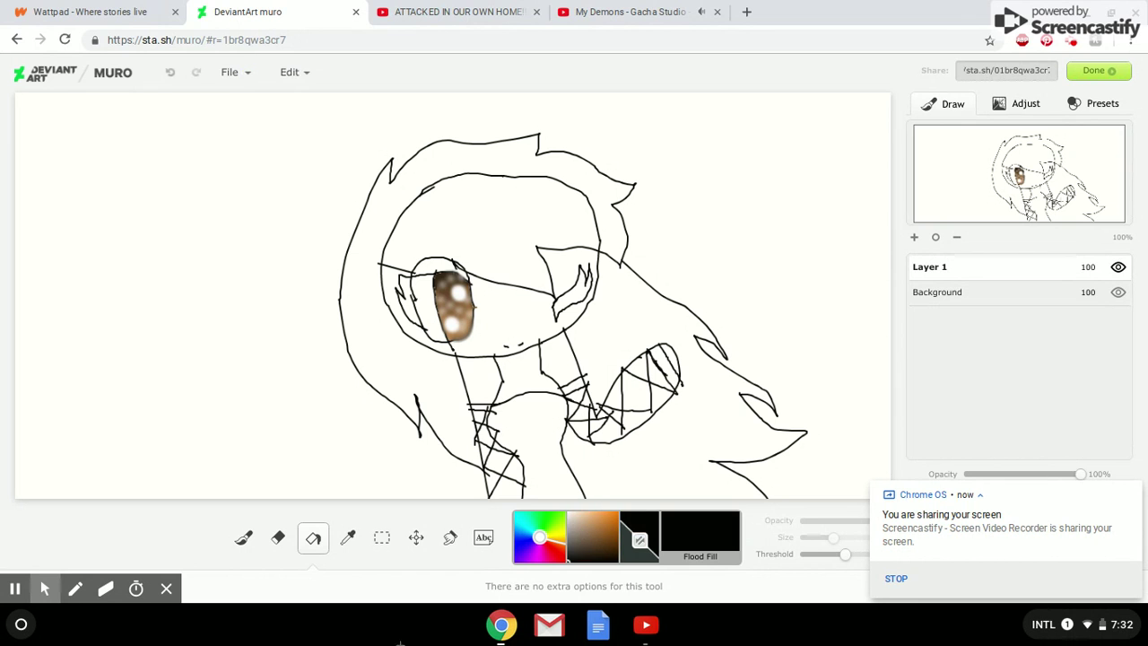
pyautogui.click(559, 302)
pyautogui.click(408, 300)
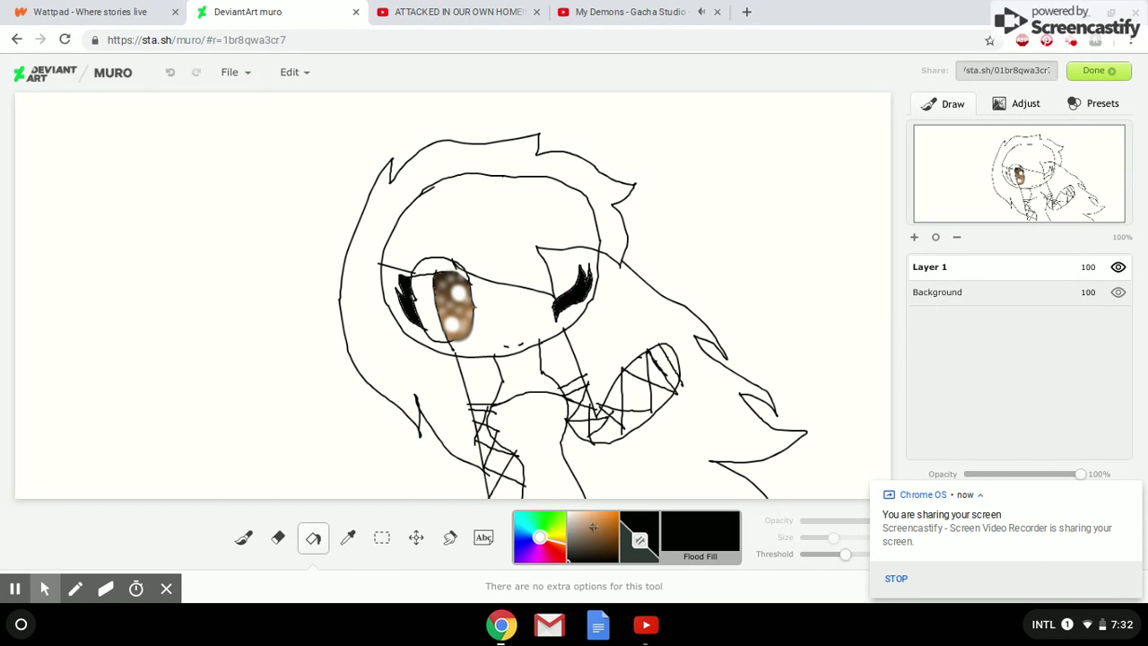
# Try a light orange-brown flood fill in the eyelid area above the open eye and undo it.
pyautogui.click(597, 518)
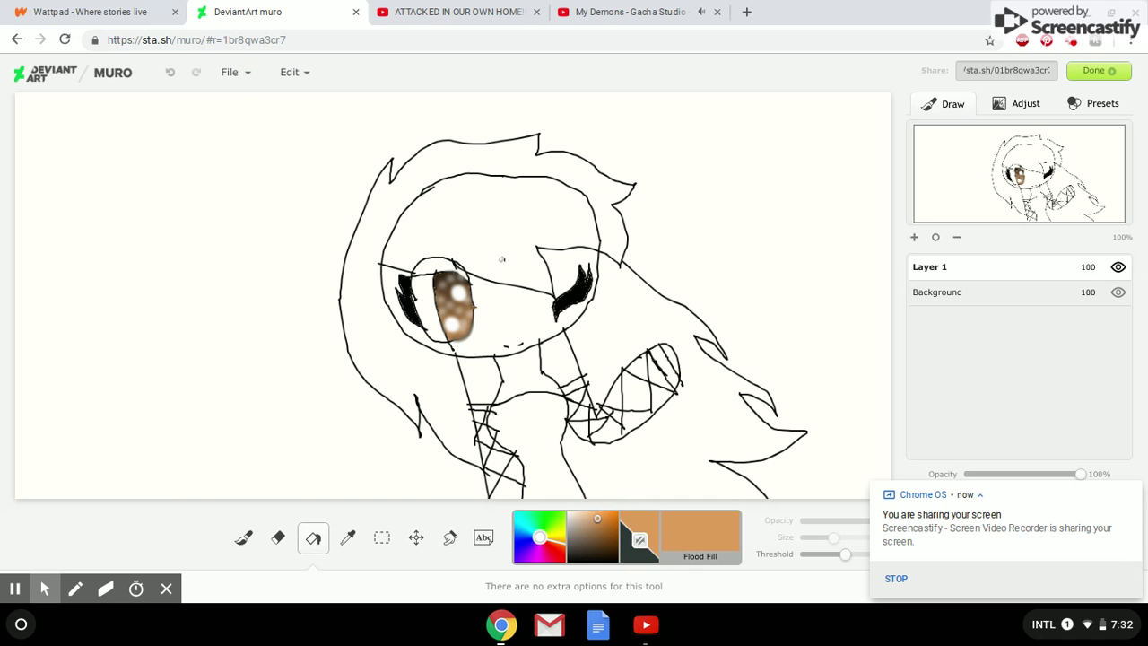
pyautogui.click(439, 264)
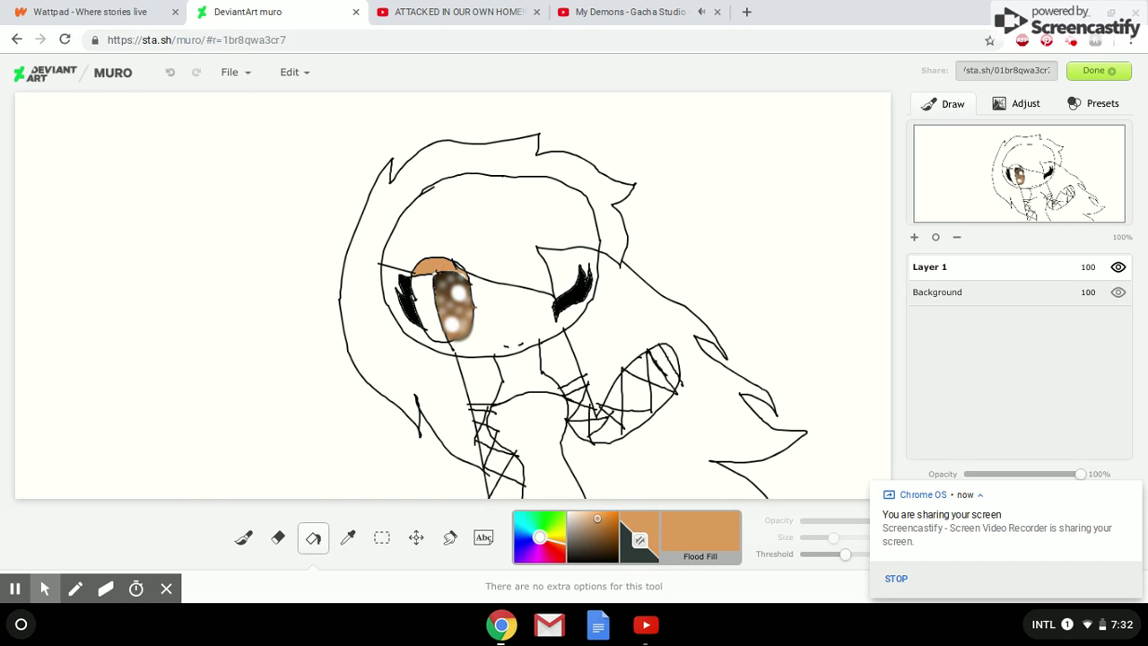
pyautogui.click(170, 72)
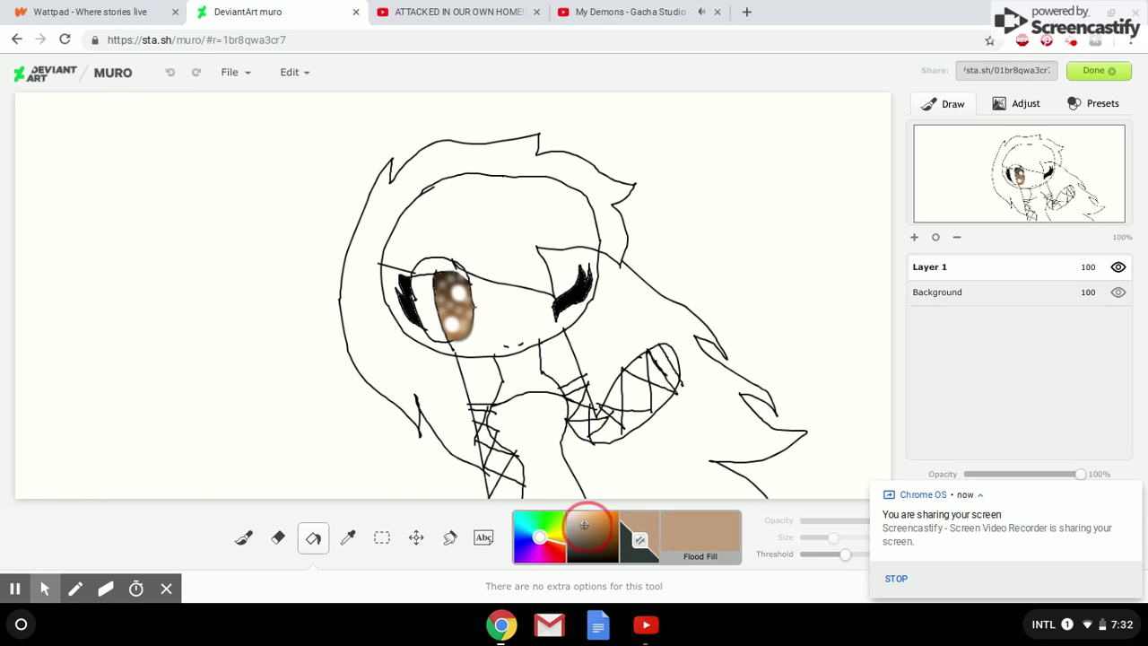
# Flood-fill the top and parts of the laced arm coverings with light grey.
pyautogui.click(565, 519)
pyautogui.click(513, 446)
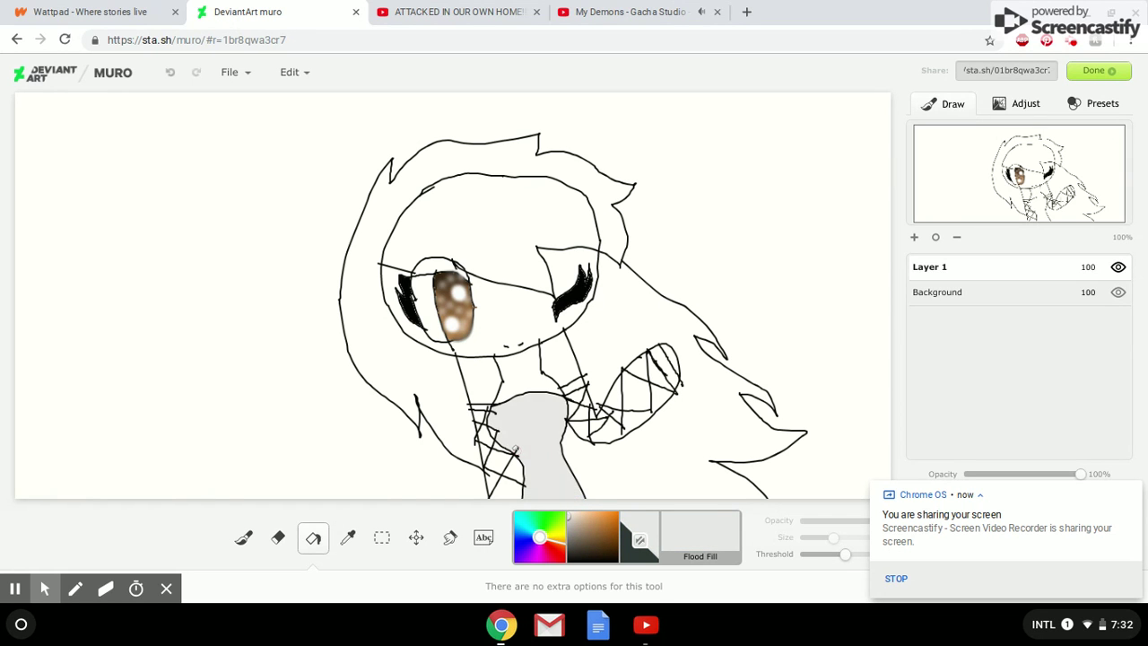
pyautogui.click(476, 405)
pyautogui.click(573, 384)
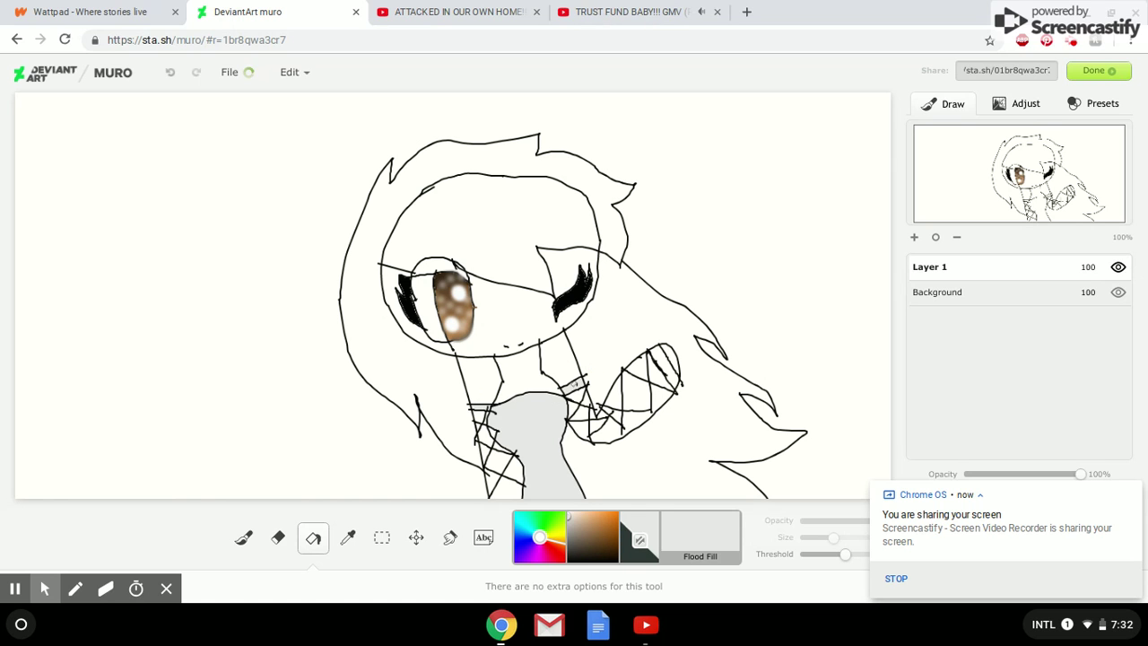
pyautogui.click(667, 366)
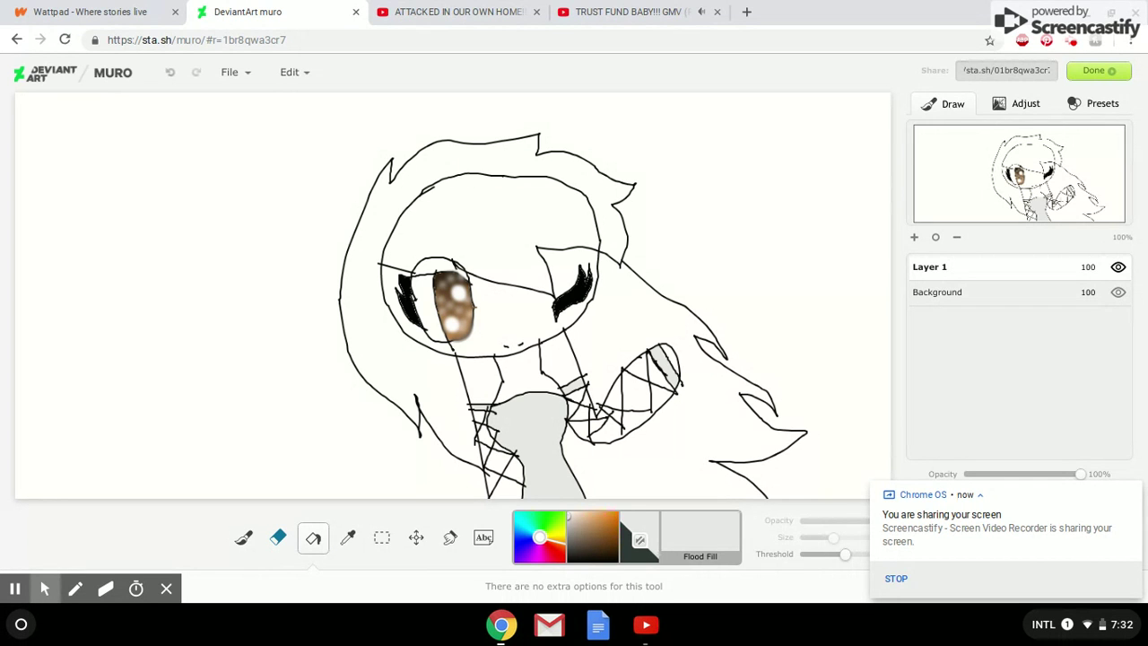
# Pick a light peach color and flood-fill the shoulder, neck and face with it.
pyautogui.click(243, 537)
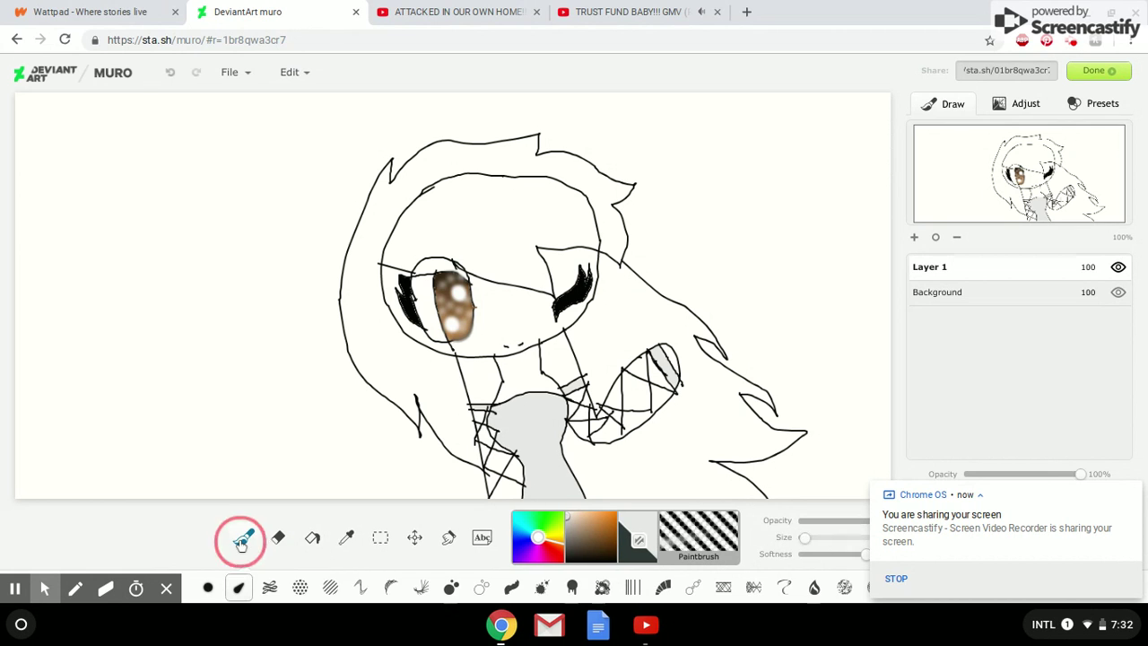
pyautogui.click(581, 513)
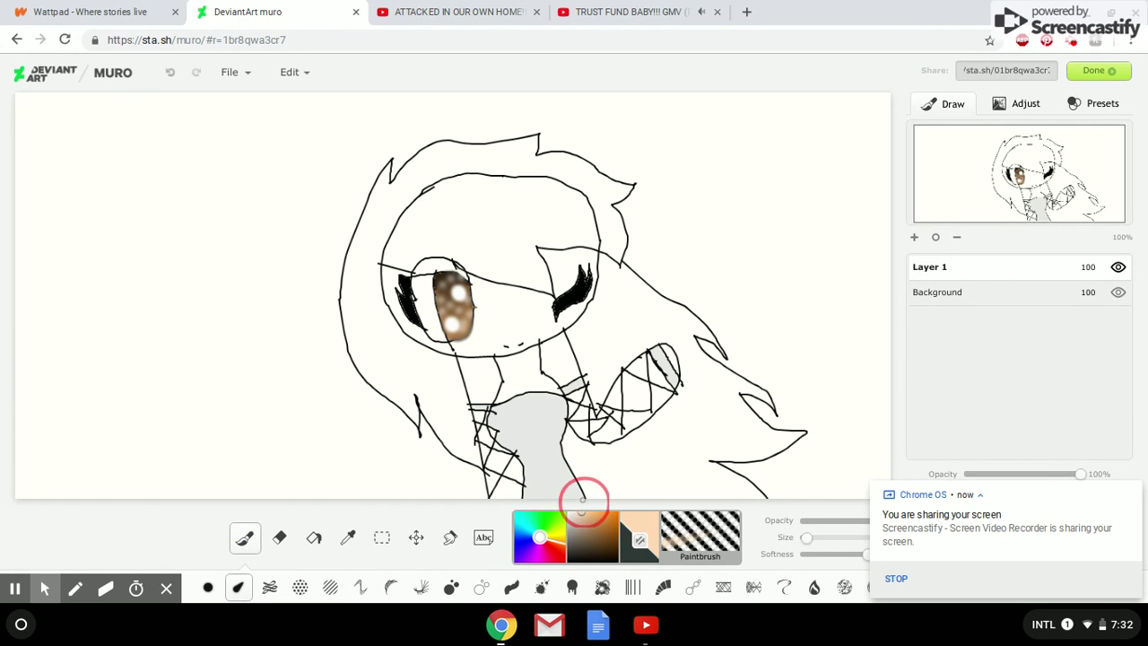
pyautogui.click(313, 537)
pyautogui.click(482, 379)
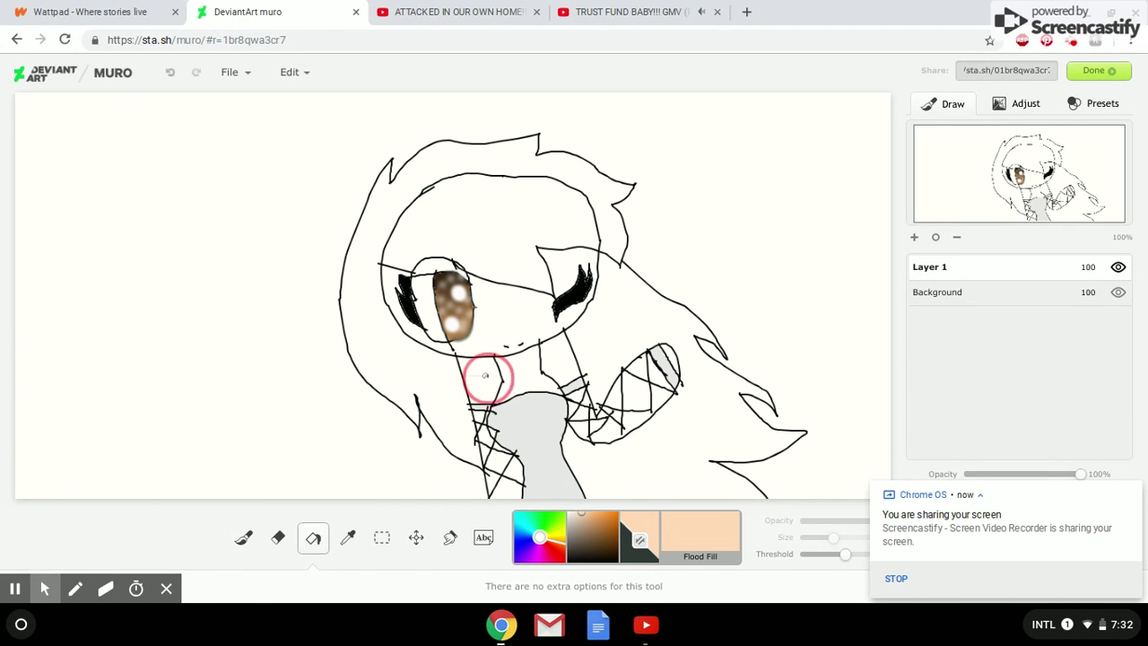
pyautogui.click(527, 374)
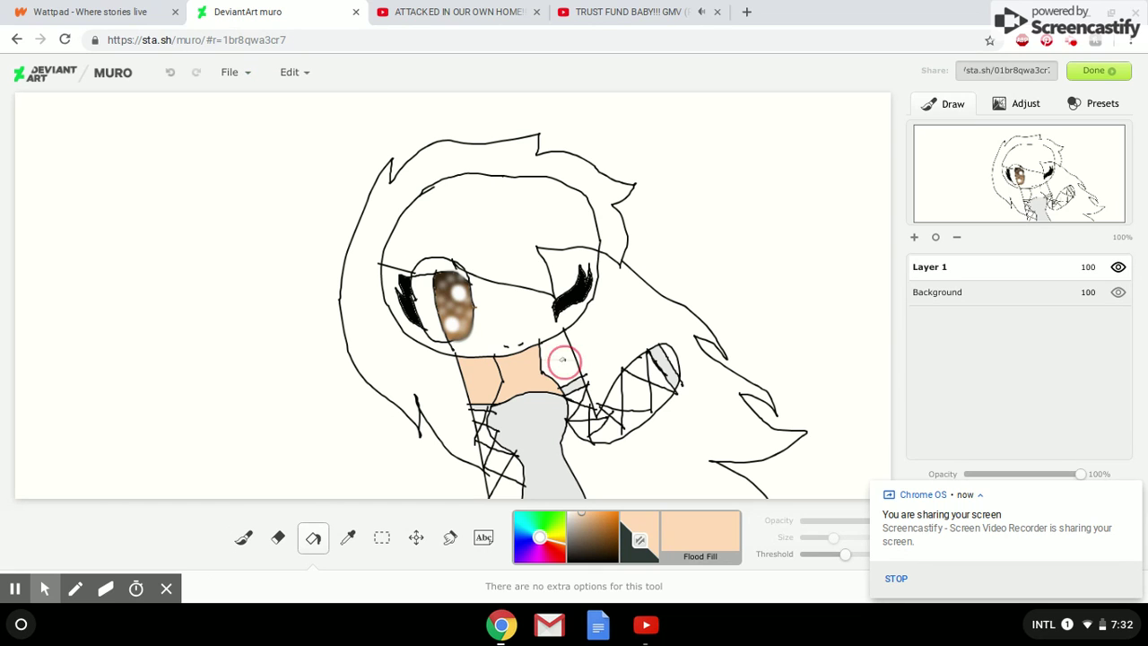
pyautogui.click(523, 313)
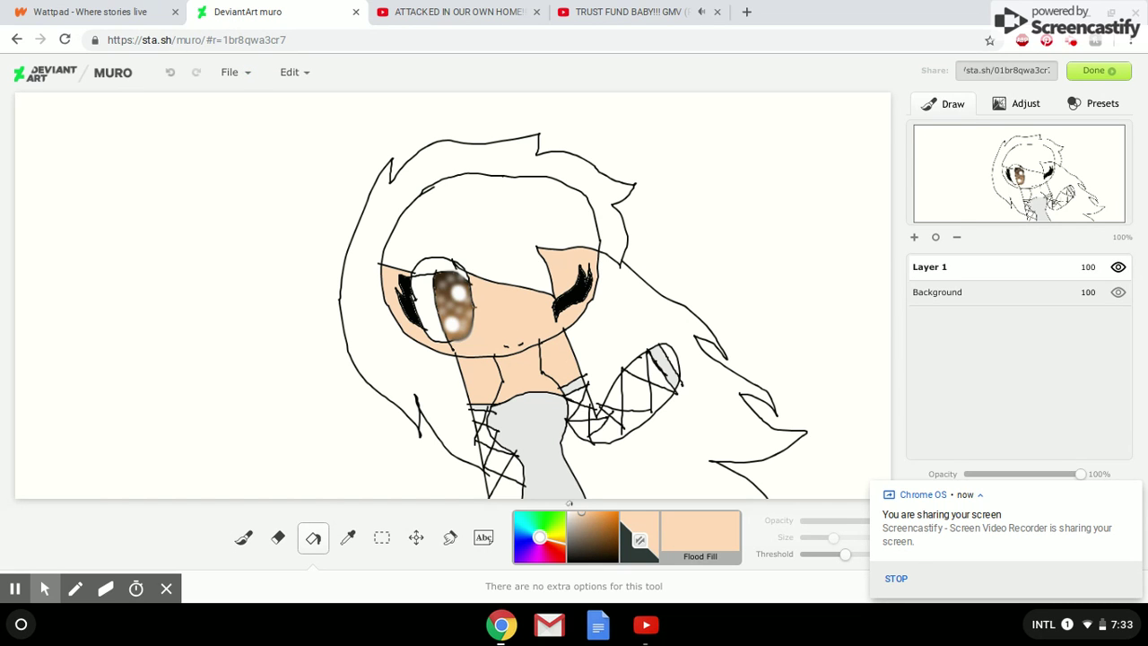
# Shift the skin color to a slightly yellower peach and flood-fill the face, neck and exposed fingertips with it.
pyautogui.click(561, 540)
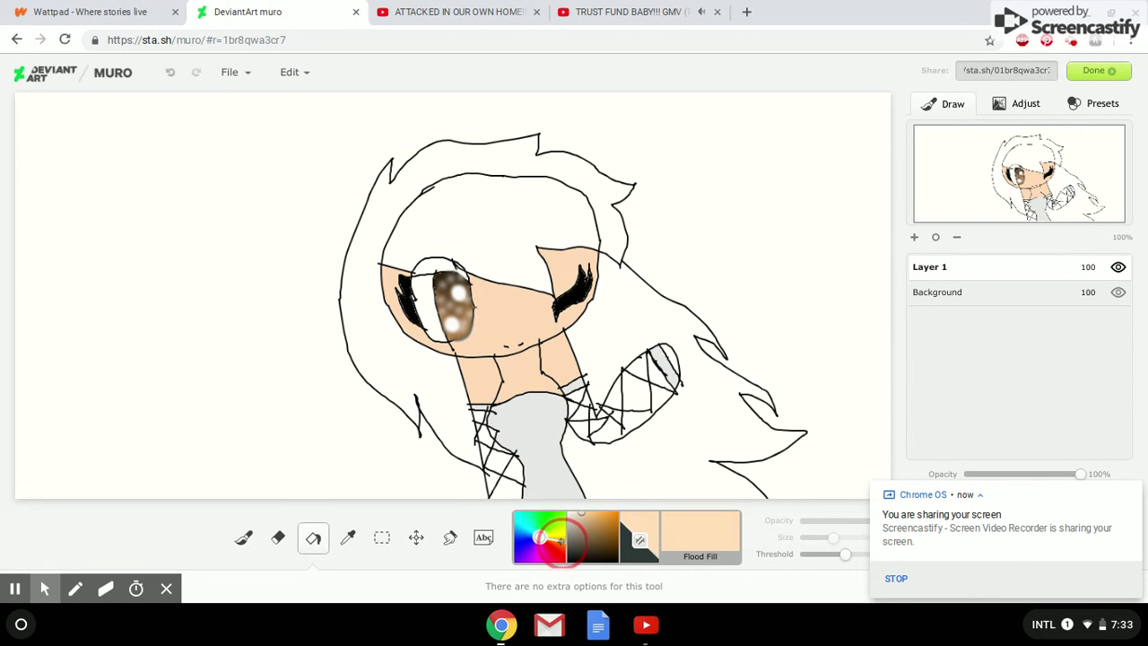
pyautogui.click(508, 301)
pyautogui.click(560, 359)
pyautogui.click(670, 356)
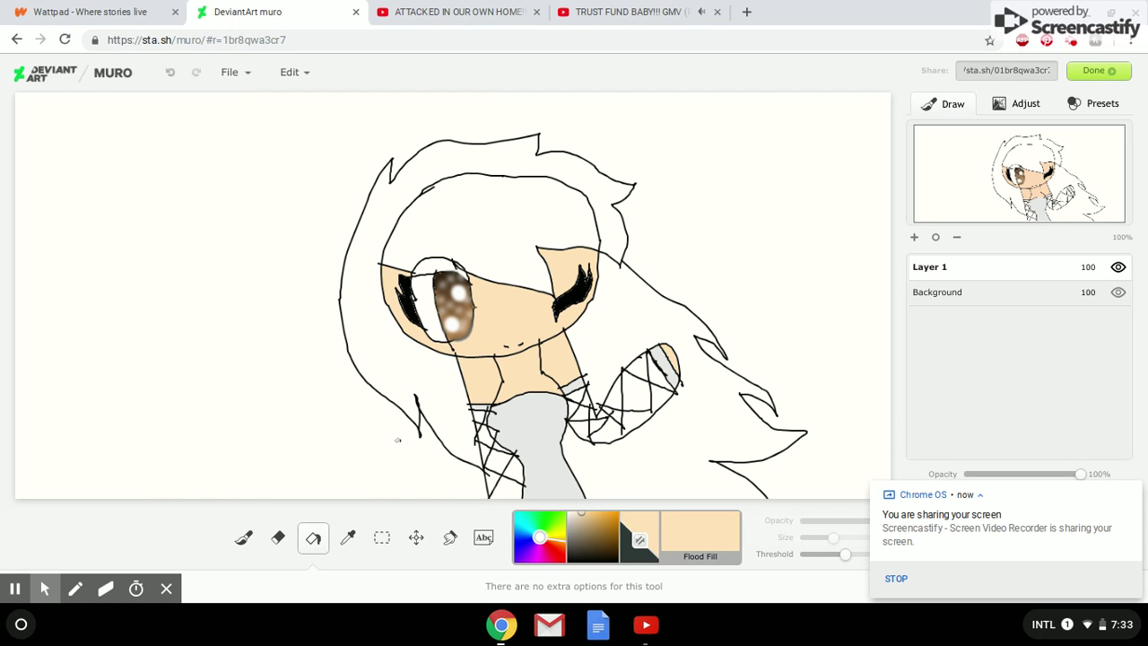
# Draw a small white heart on the chest of the grey top with the Basic brush.
pyautogui.click(244, 538)
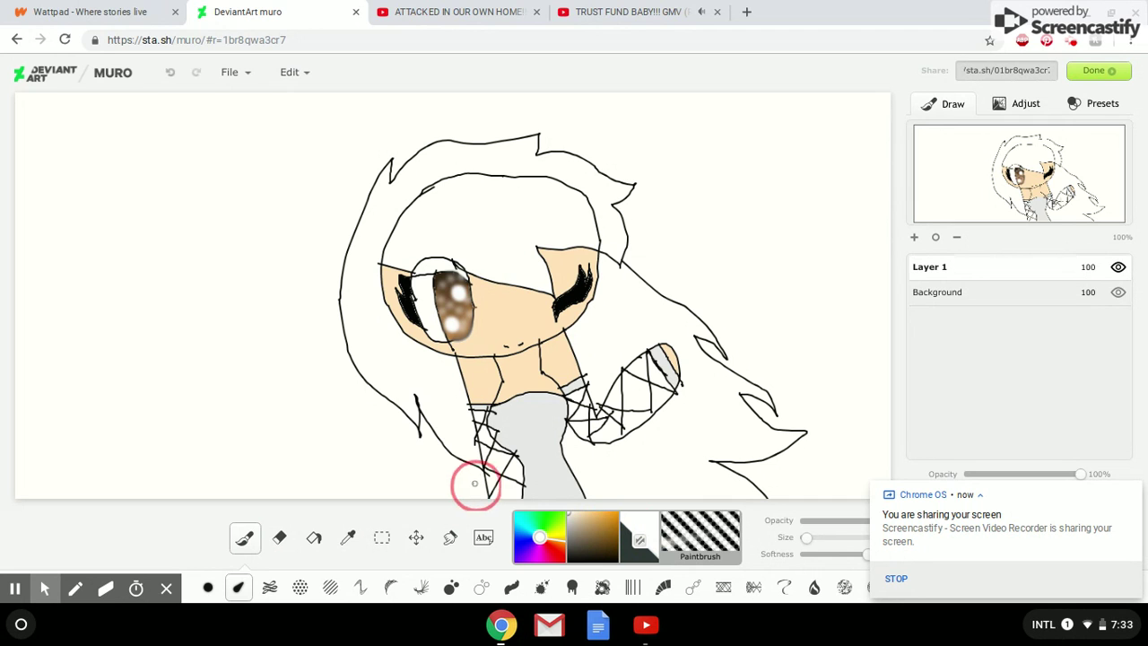
pyautogui.click(209, 589)
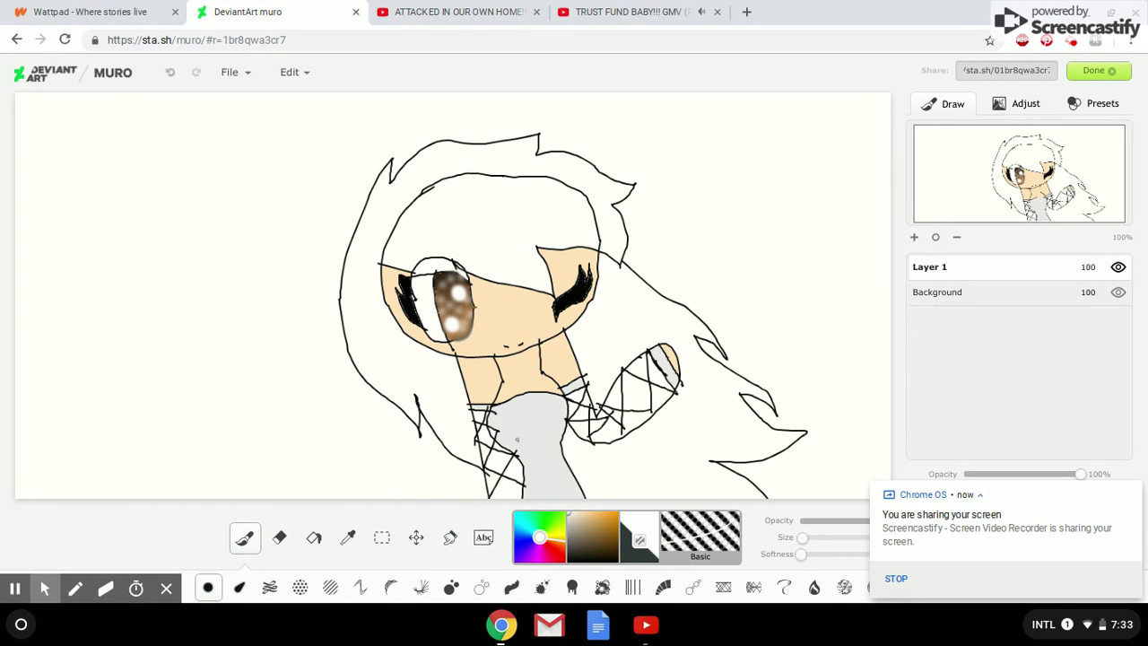
pyautogui.moveTo(518, 439)
pyautogui.mouseDown()
pyautogui.moveTo(543, 451)
pyautogui.moveTo(543, 416)
pyautogui.moveTo(516, 432)
pyautogui.moveTo(531, 441)
pyautogui.mouseUp()
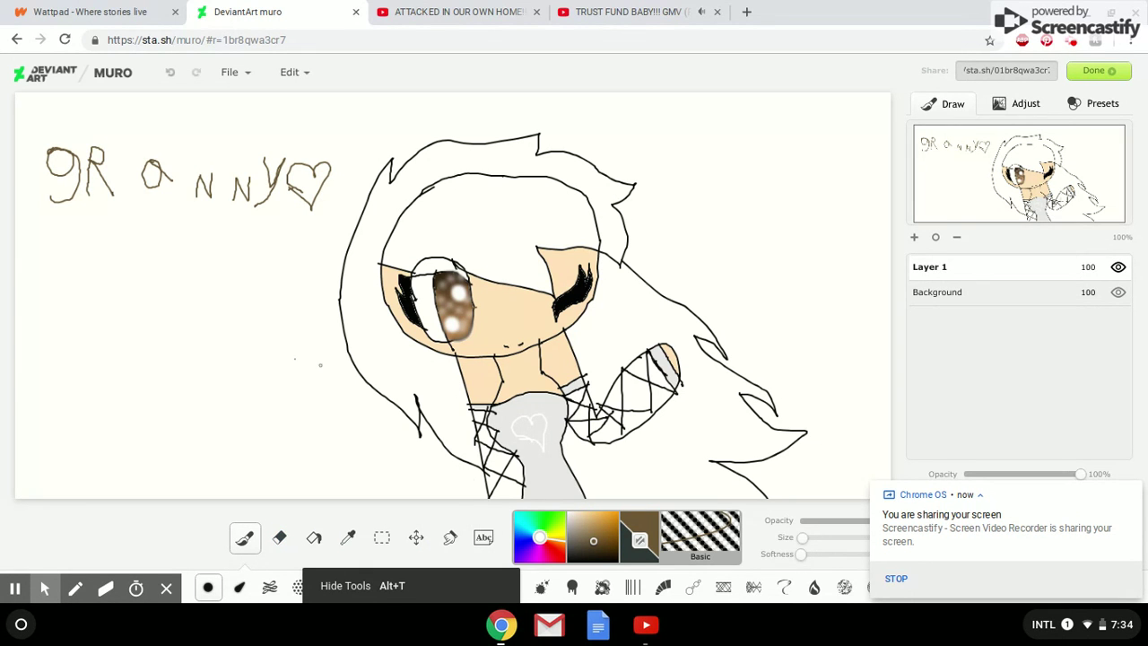
# Draw dark brown freehand strokes beneath the handwritten "gRaNNY" lettering beside the character.
pyautogui.moveTo(143, 331)
pyautogui.mouseDown()
pyautogui.moveTo(183, 356)
pyautogui.moveTo(199, 312)
pyautogui.moveTo(215, 341)
pyautogui.moveTo(228, 342)
pyautogui.moveTo(239, 324)
pyautogui.moveTo(214, 297)
pyautogui.moveTo(216, 231)
pyautogui.mouseUp()
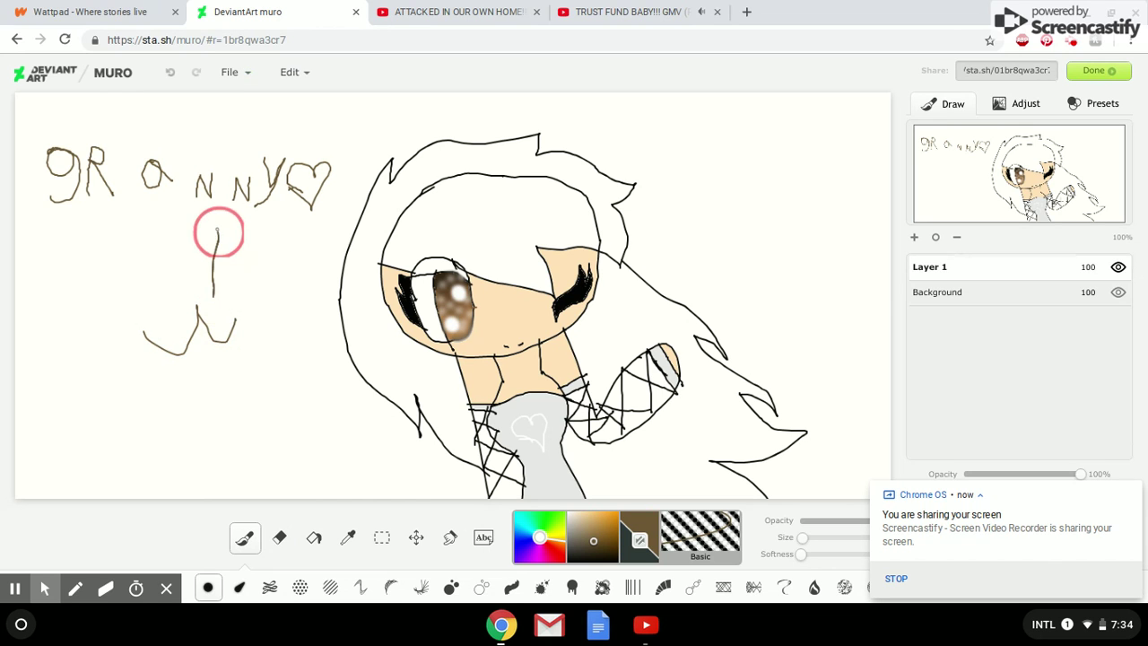